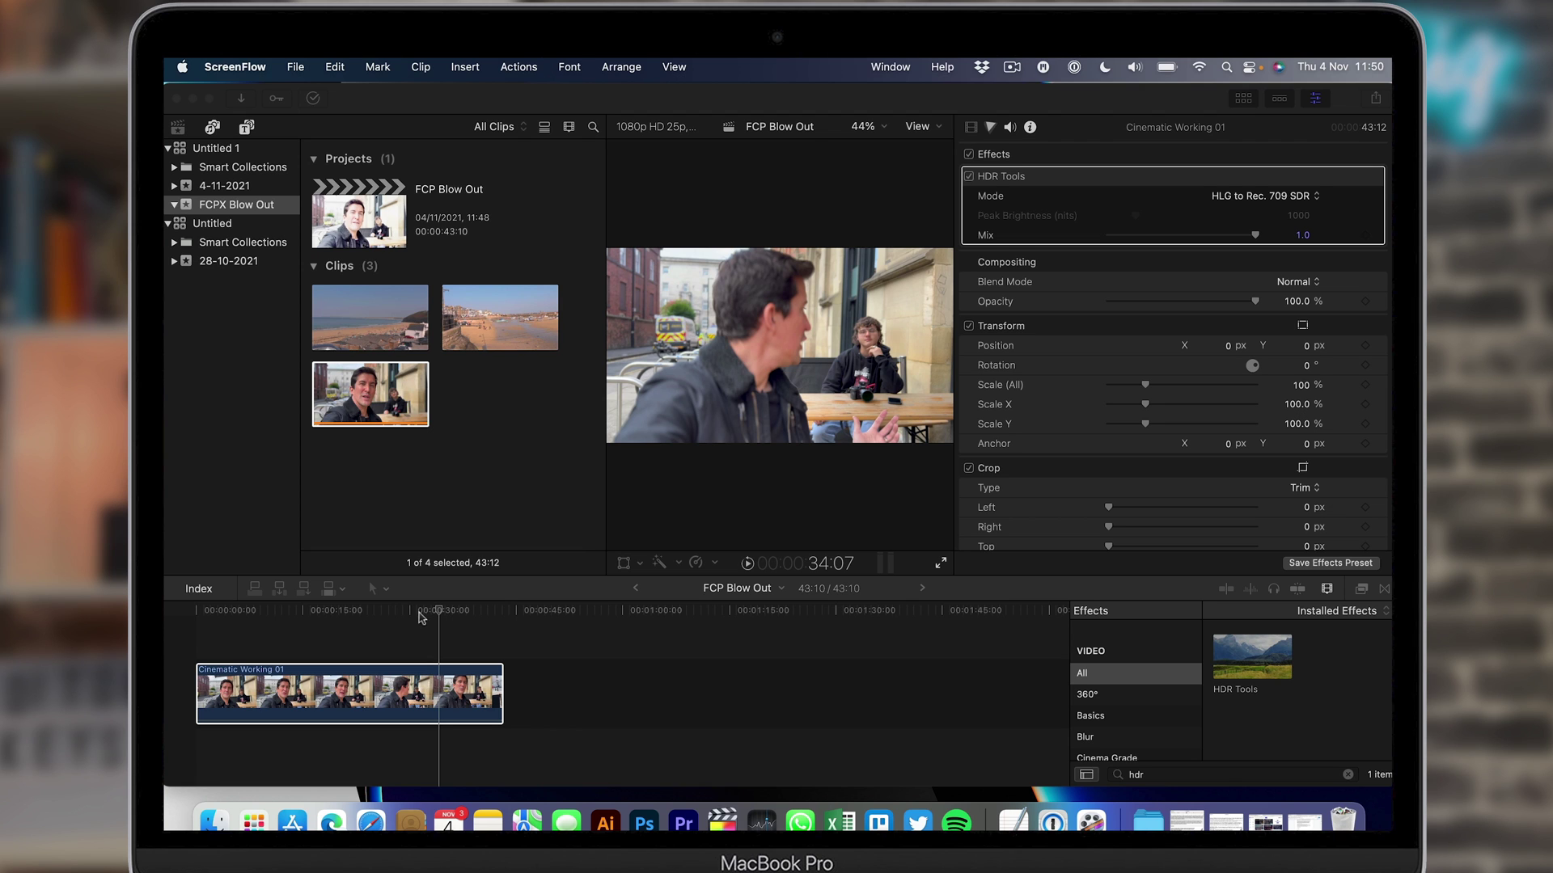
Scrub forward through the Cinematic Working 01 clip toward 19:08 and scroll down the Video inspector.
left_click(338, 614)
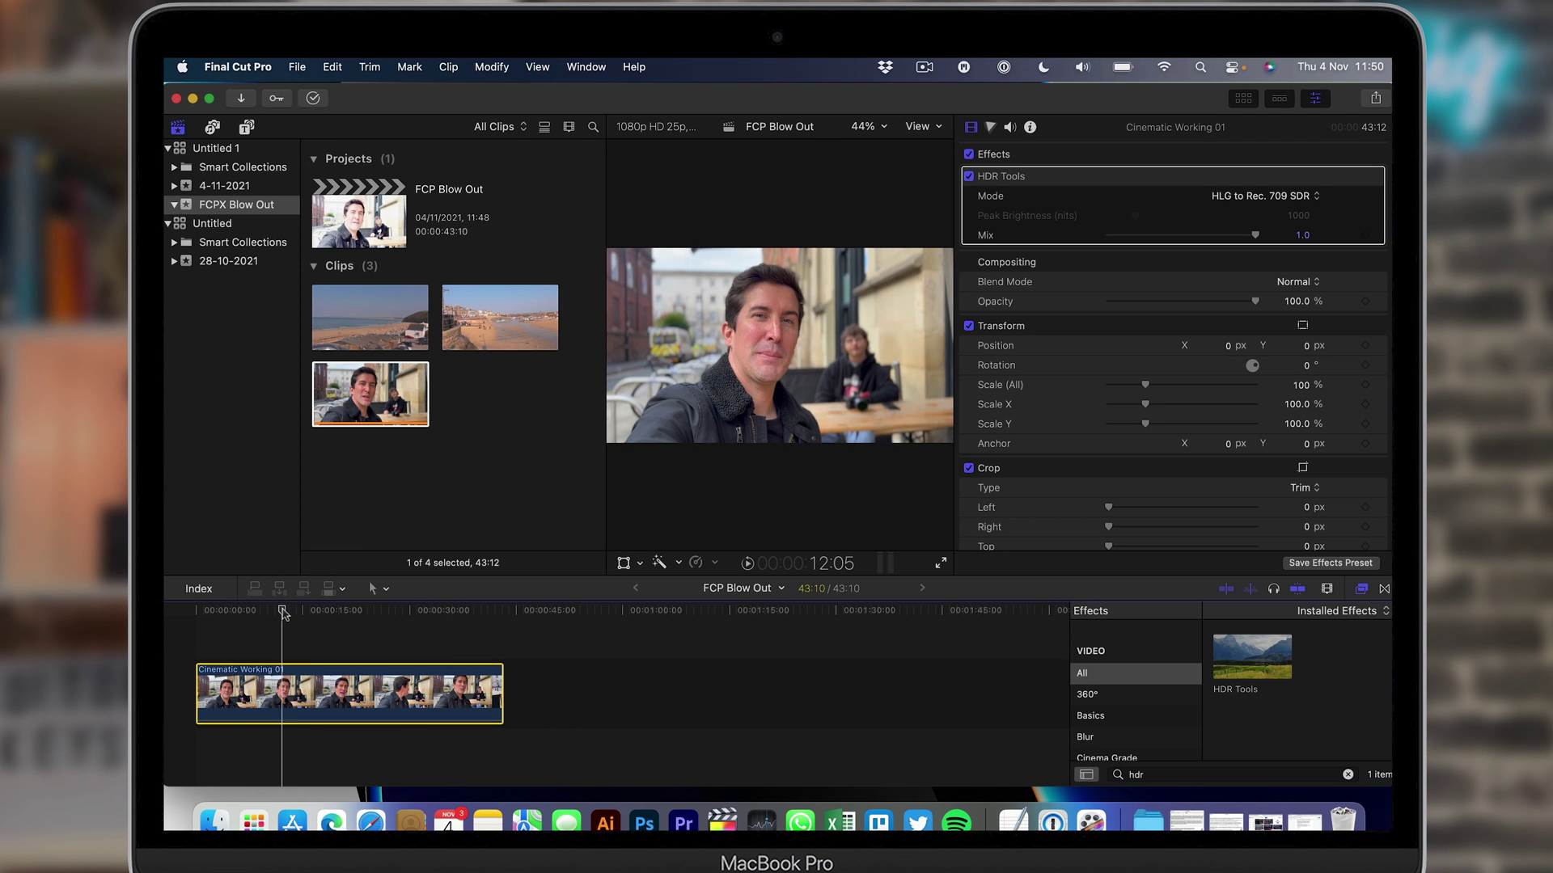
left_click_drag(282, 612, 335, 617)
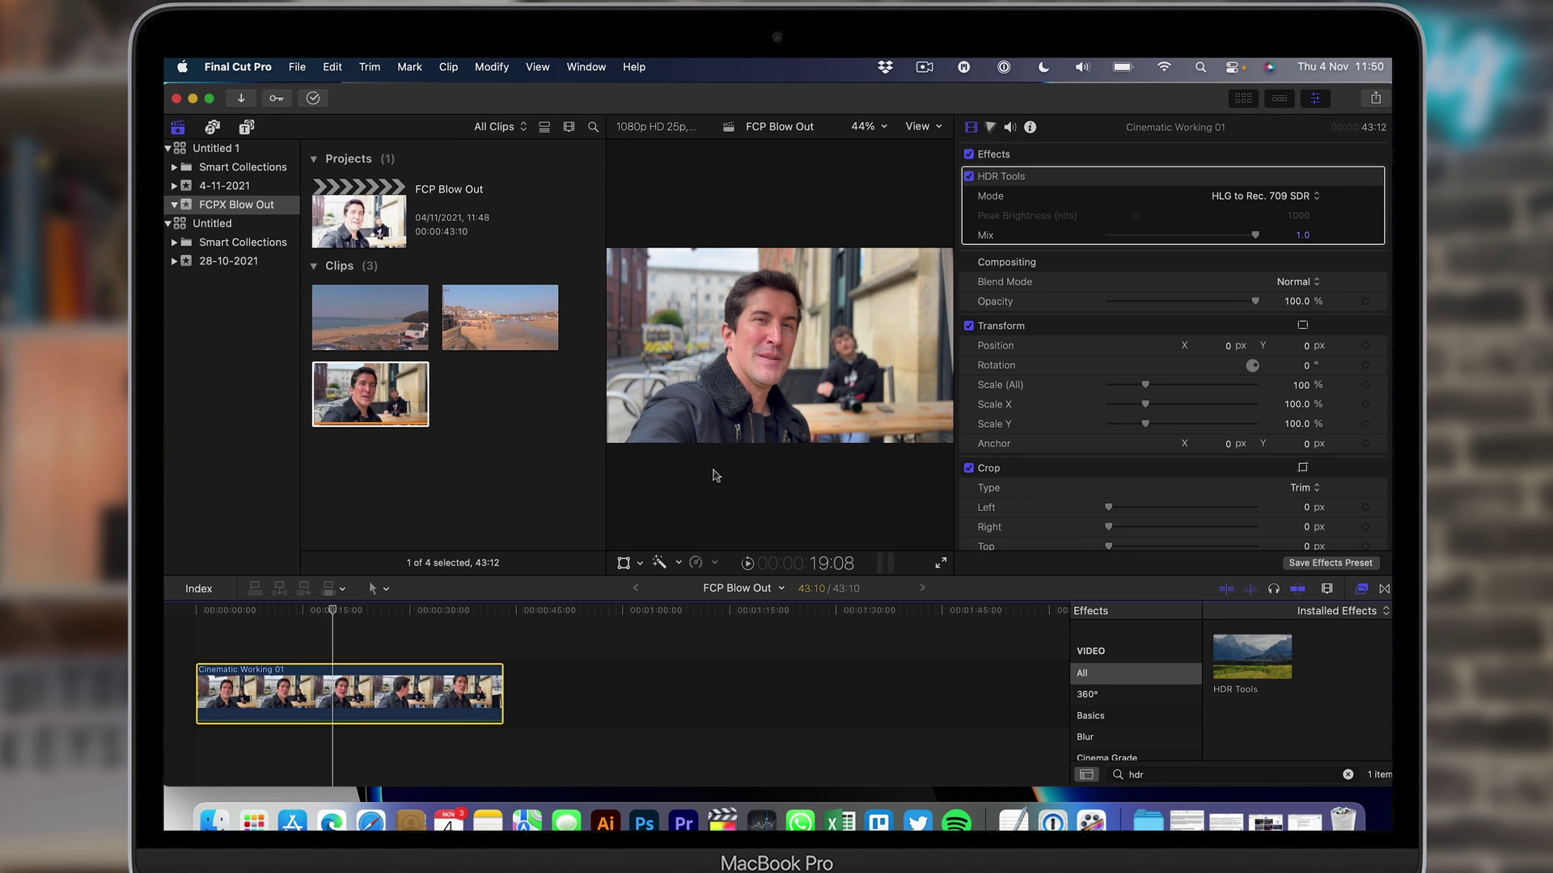
scroll(979, 324, "down", 10)
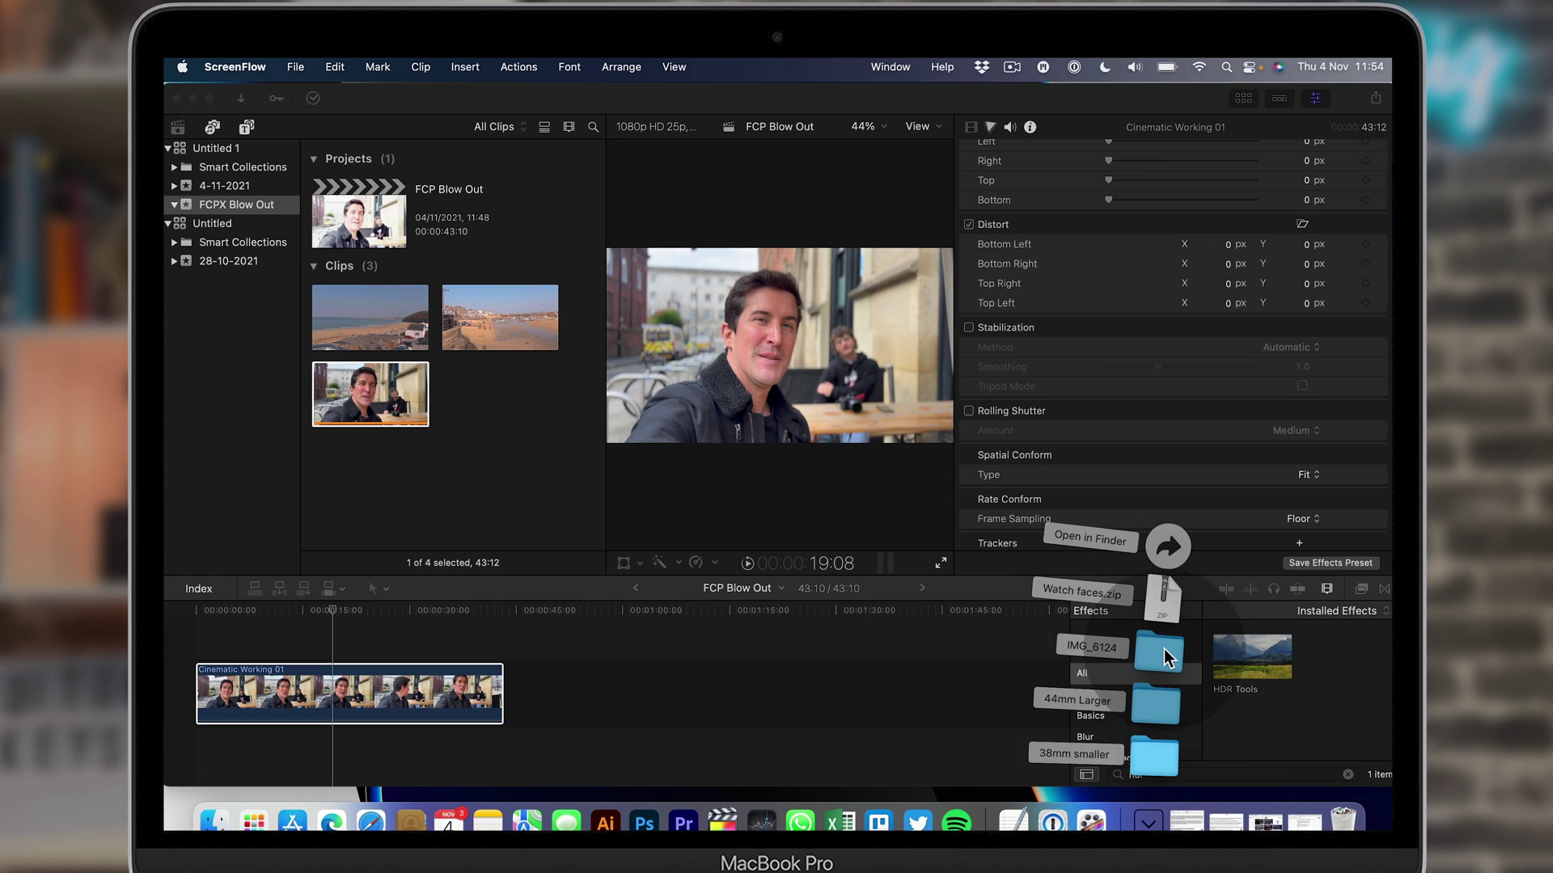
Open the IMG_6124 folder, close Cinematic Shots, and import IMG_6124.MOV into the browser.
left_click(1163, 648)
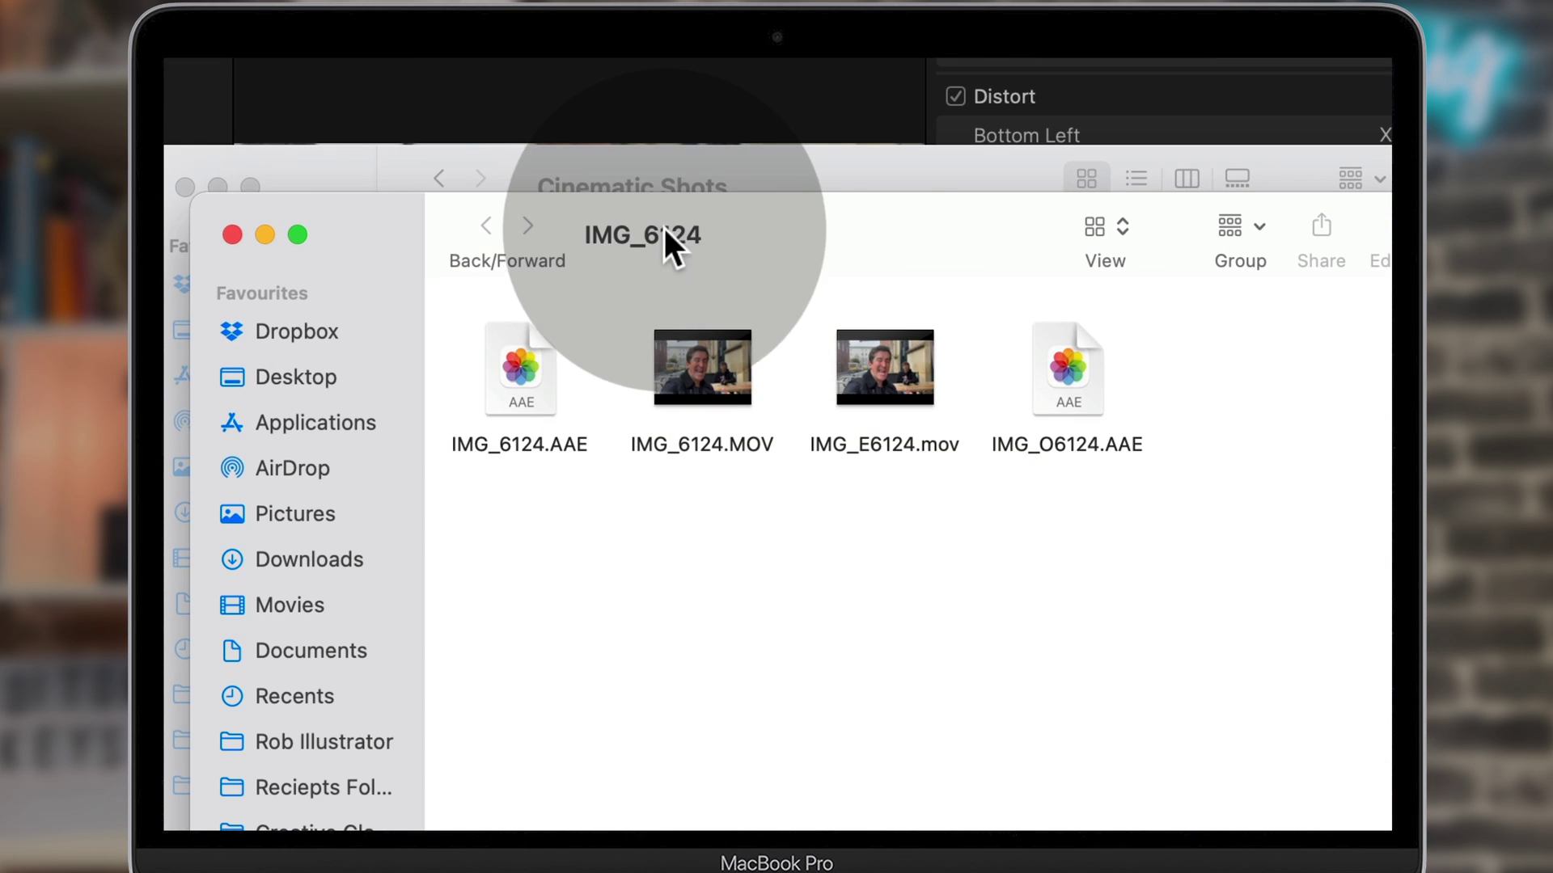
left_click_drag(790, 240, 818, 477)
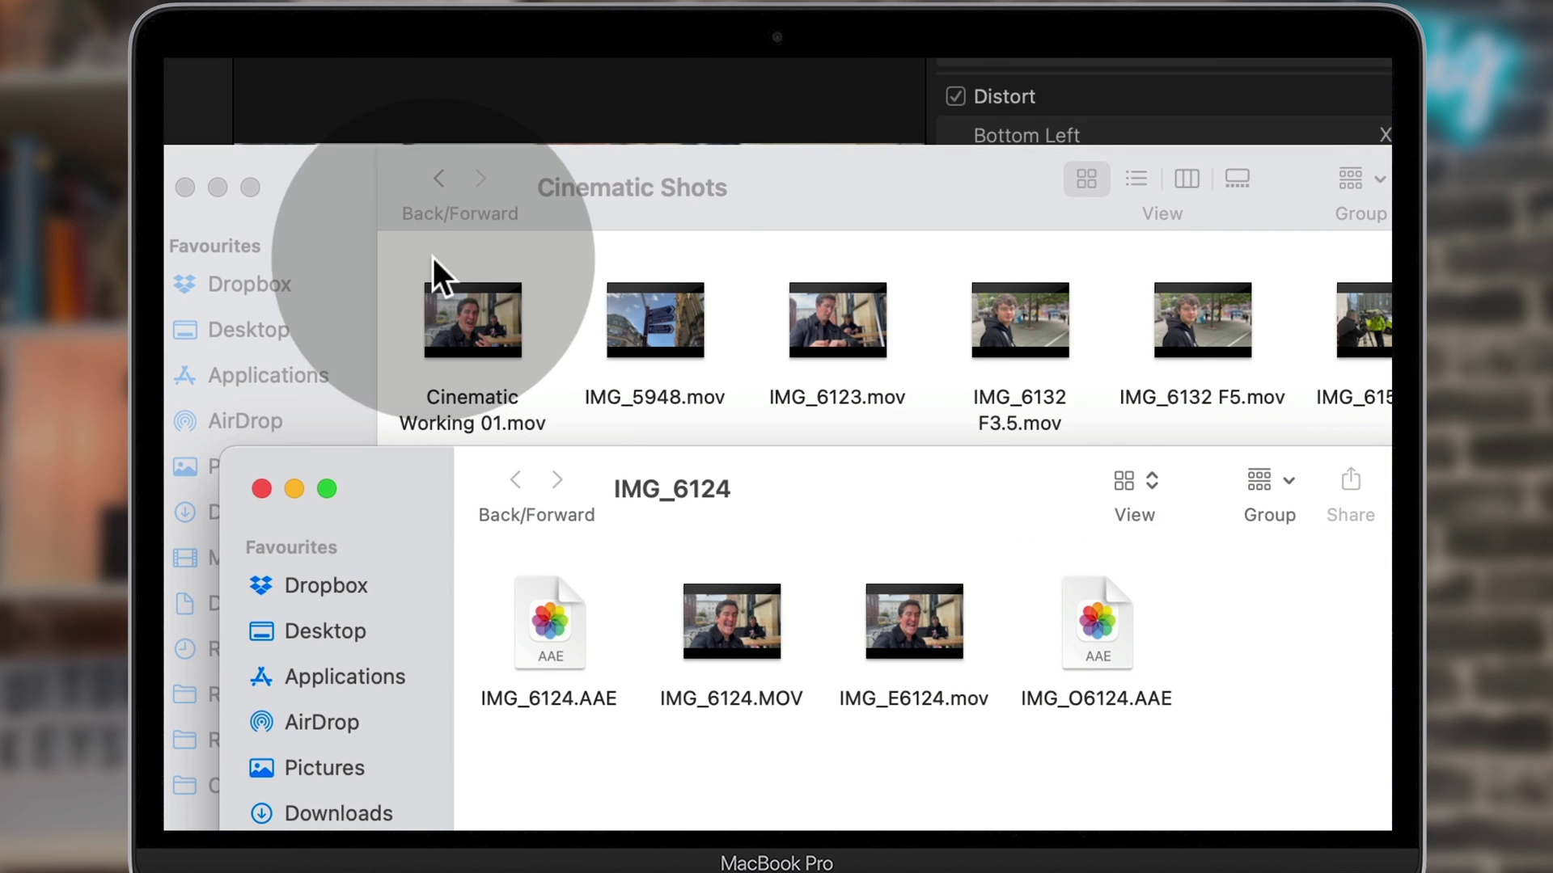
left_click(185, 187)
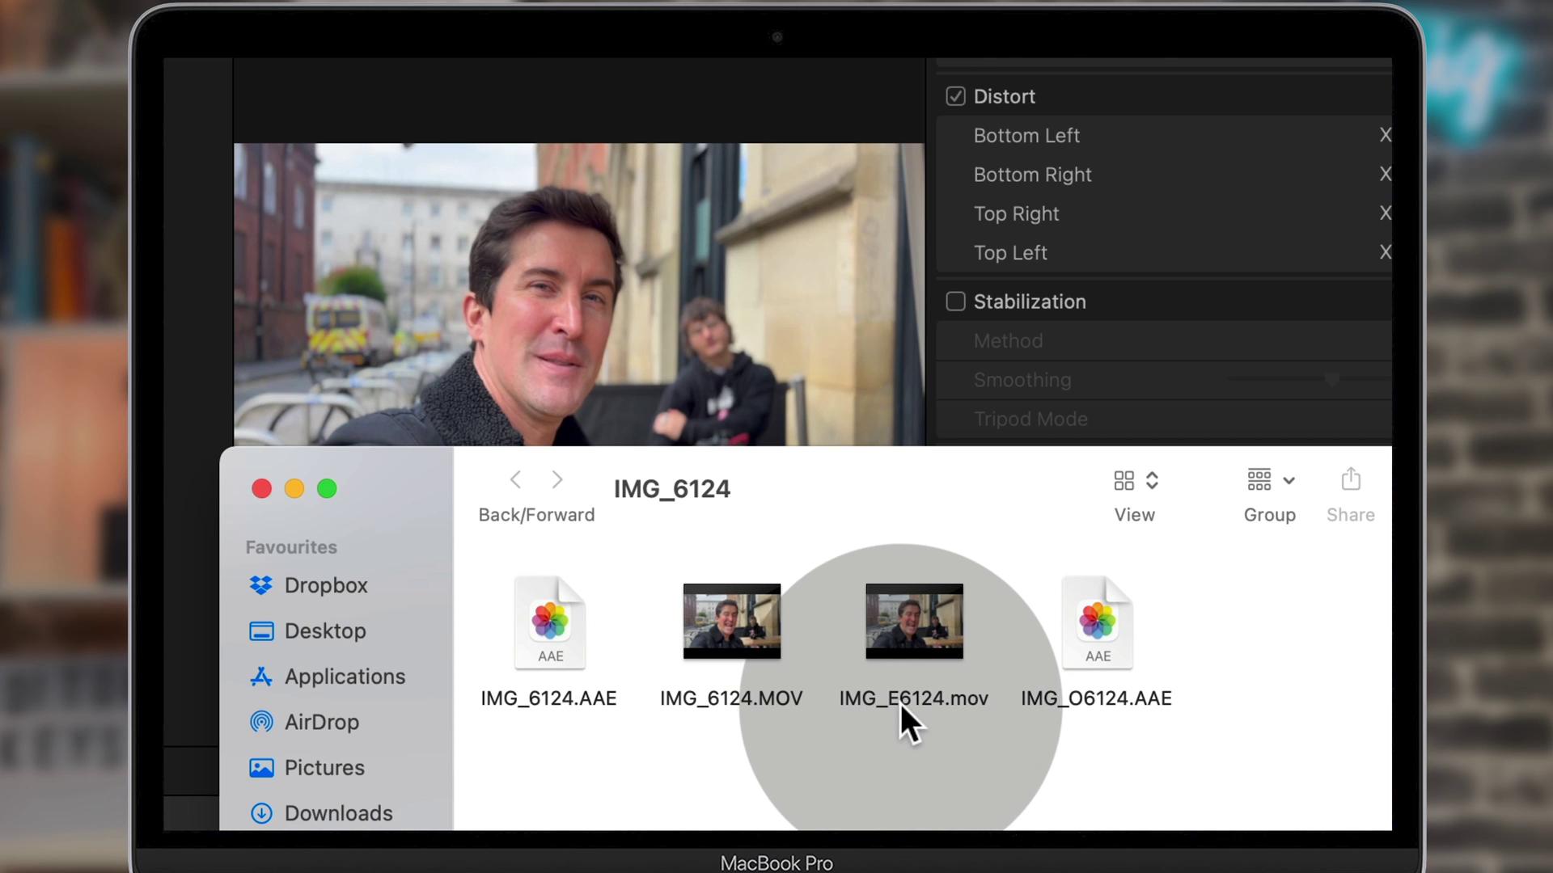
mouse_move(771, 640)
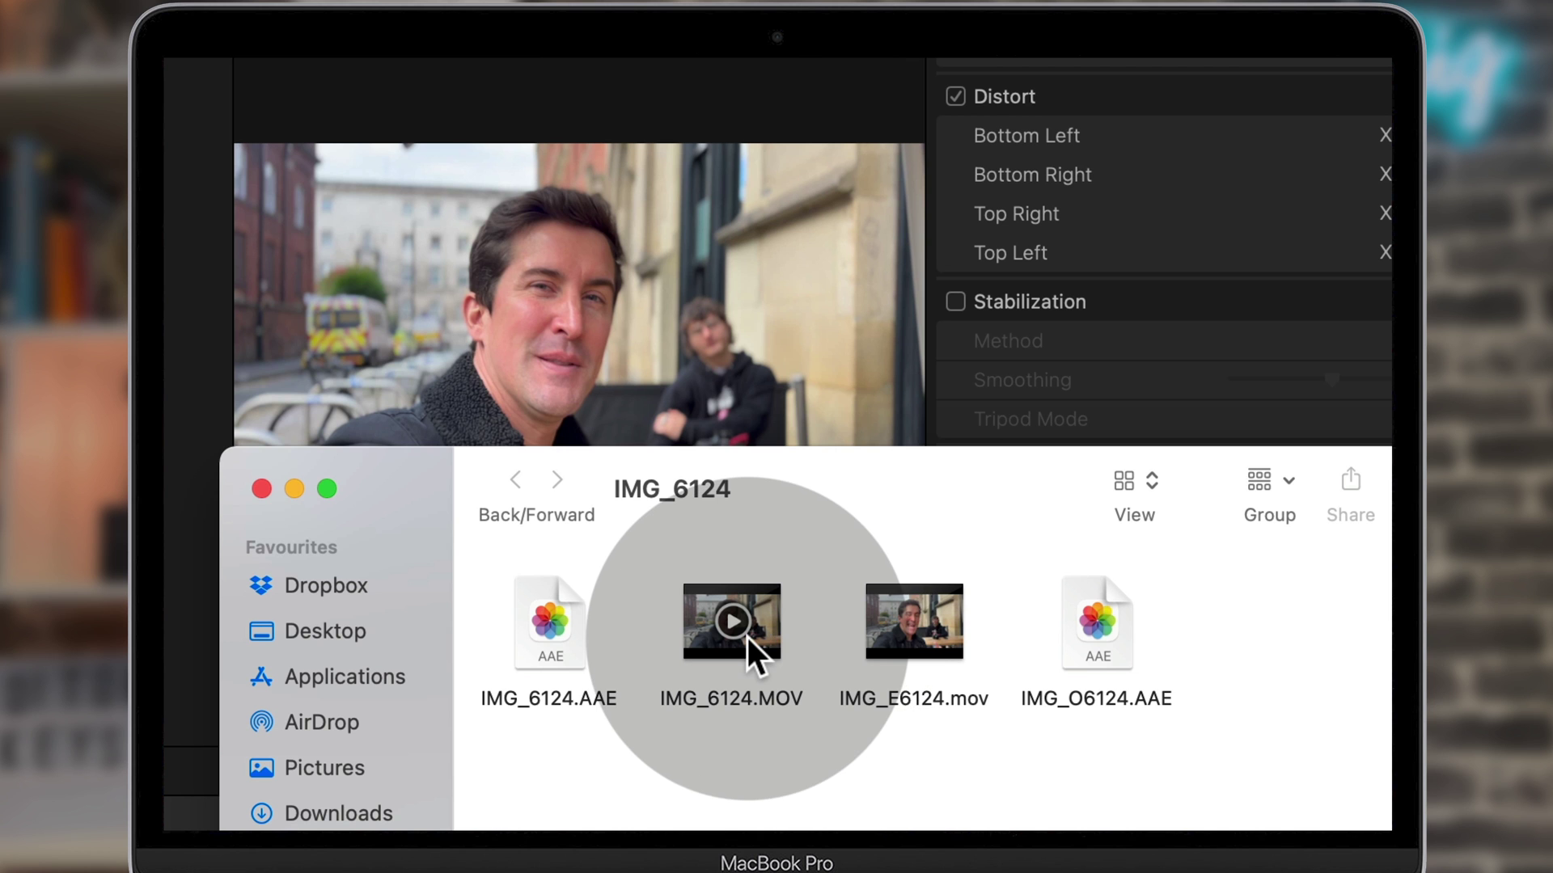
left_click(740, 640)
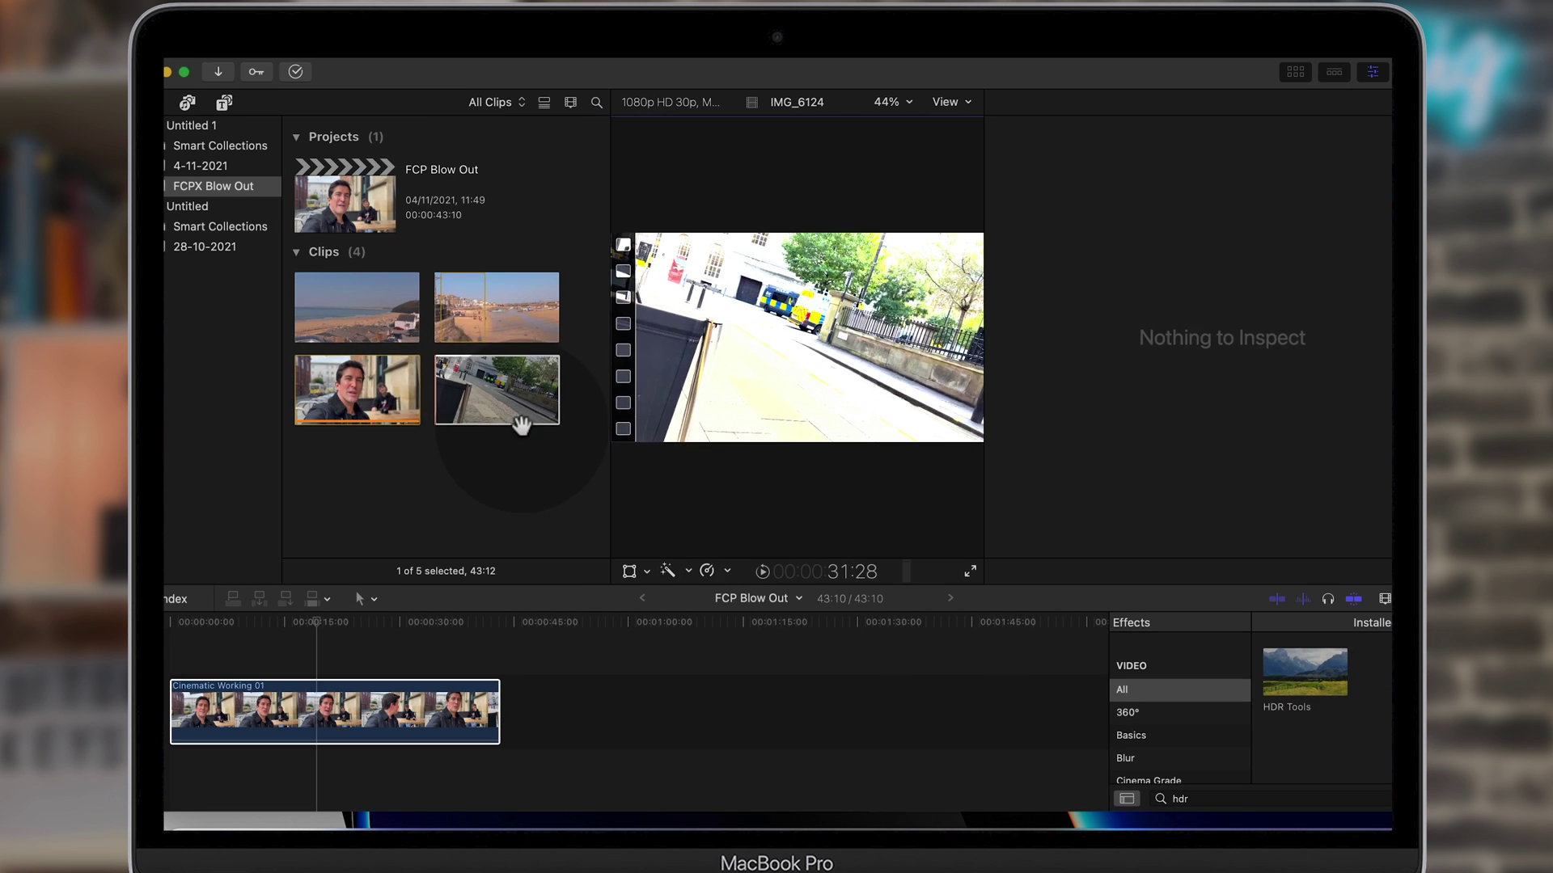
left_click(483, 394)
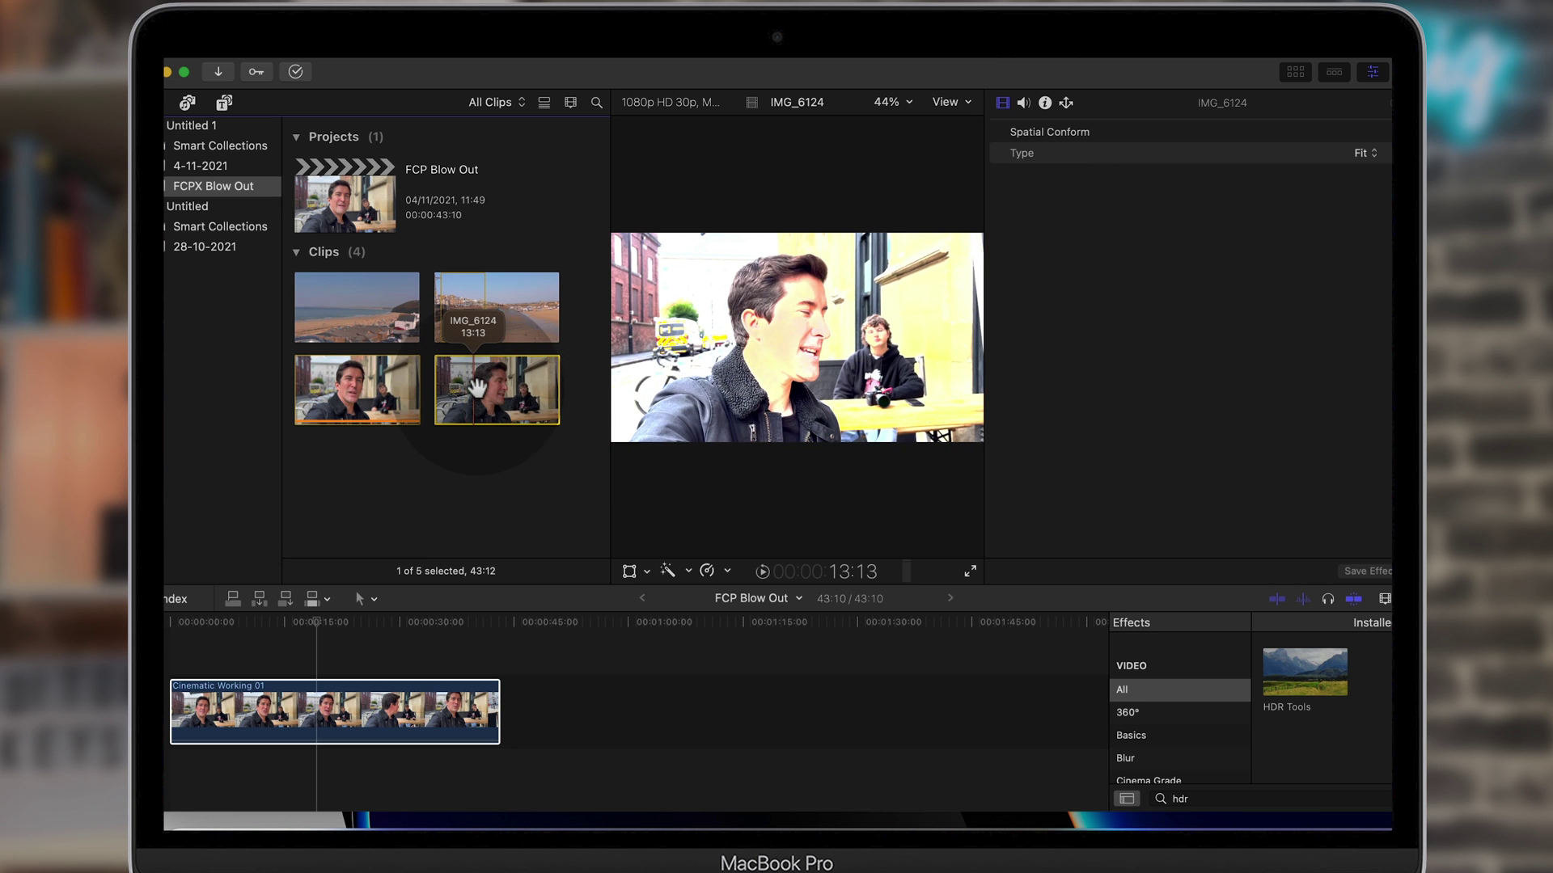
Place IMG_6124 after Cinematic Working 01 in the timeline and apply HDR Tools to it.
left_click_drag(509, 477, 554, 676)
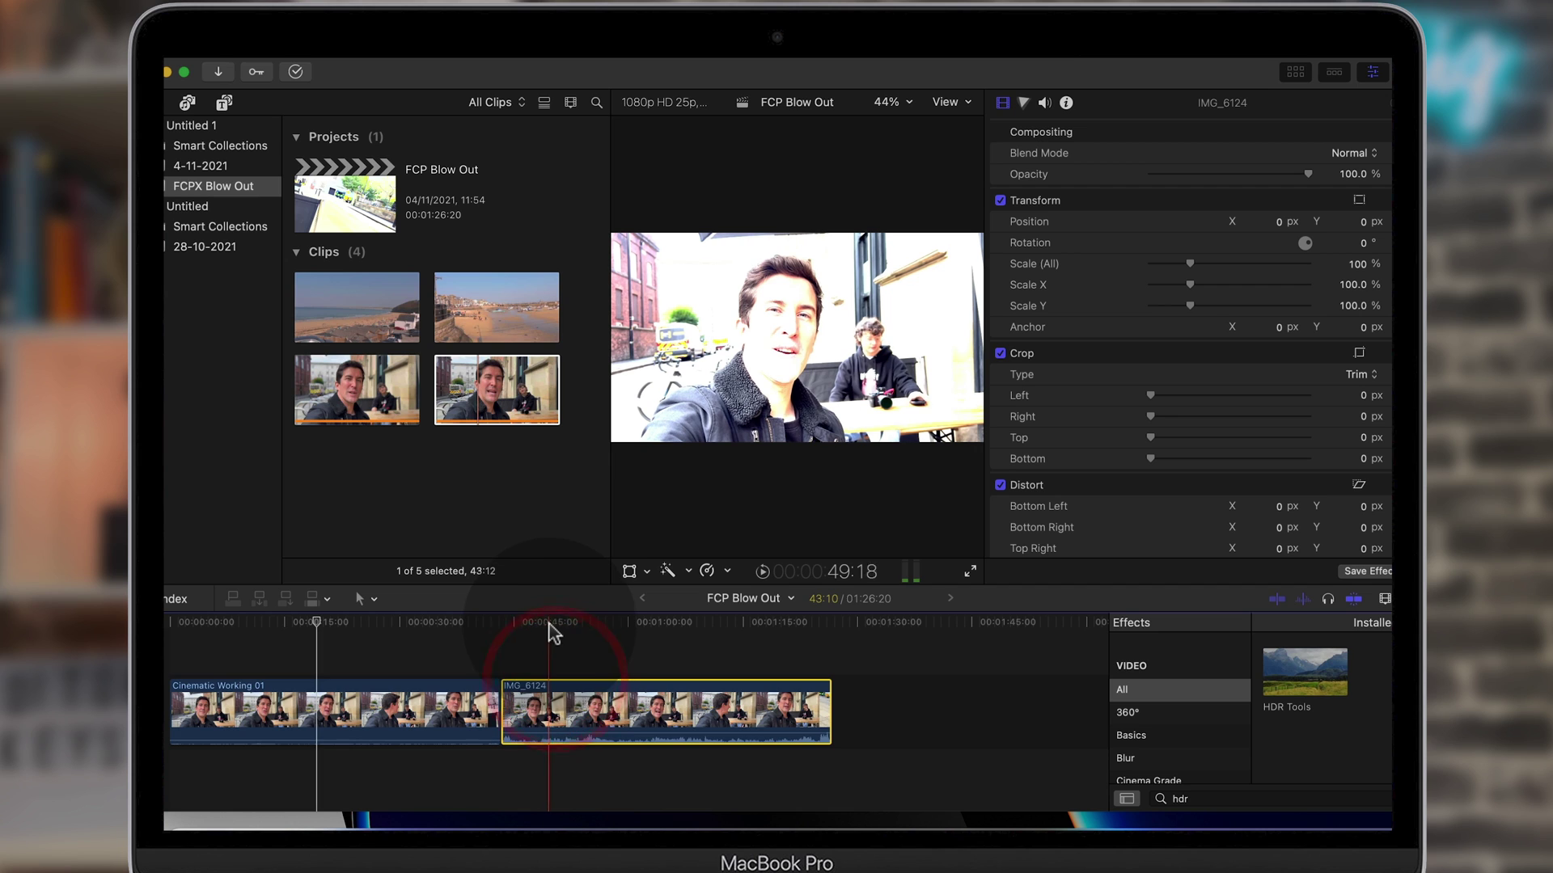
left_click(549, 624)
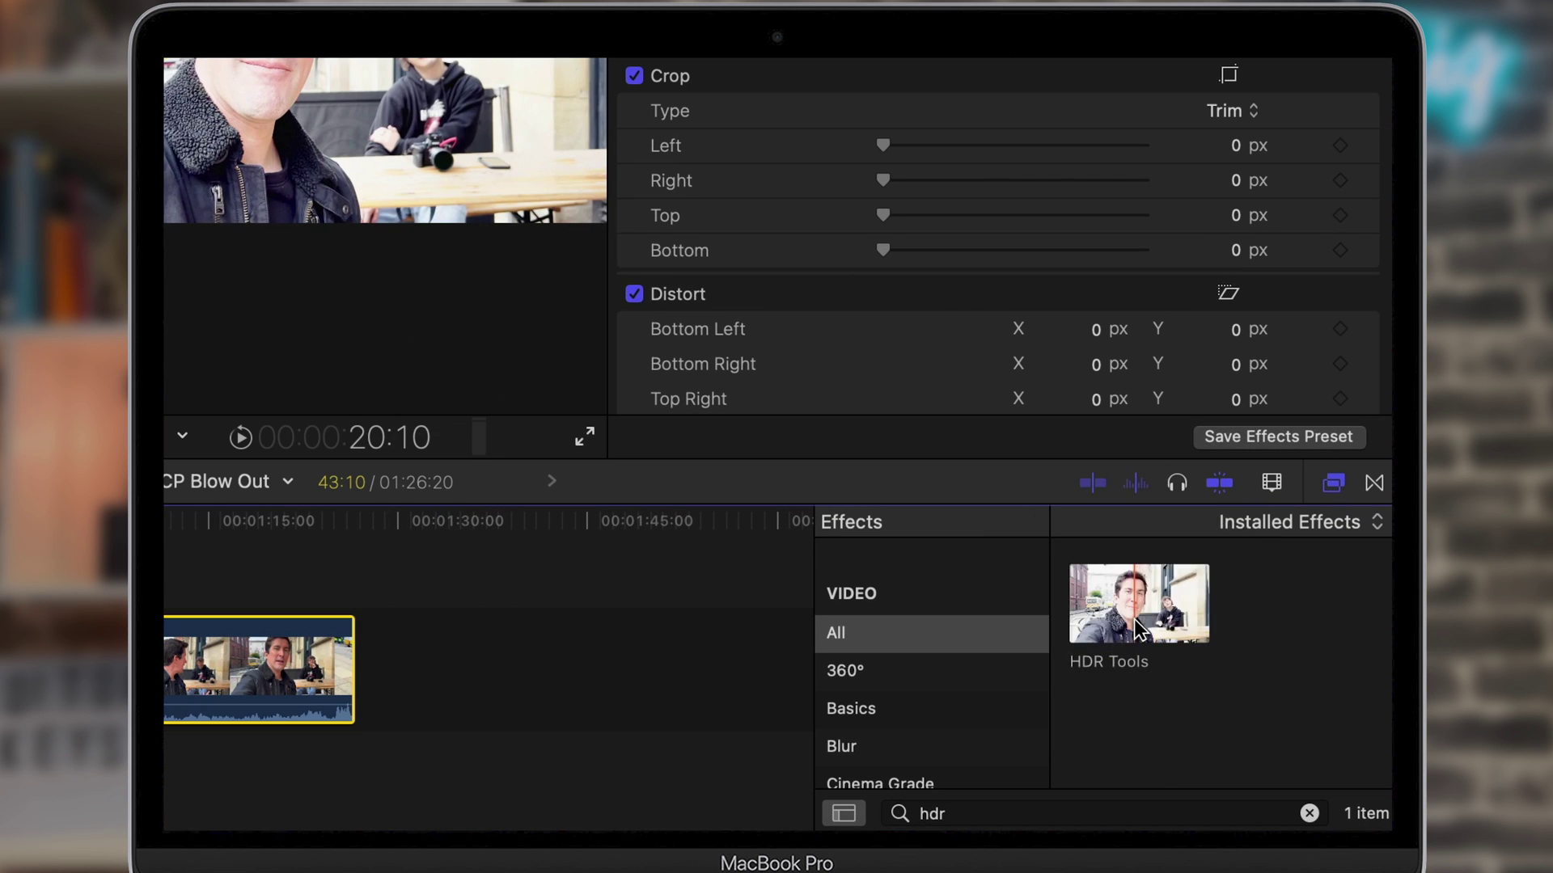
left_click_drag(1144, 627, 198, 662)
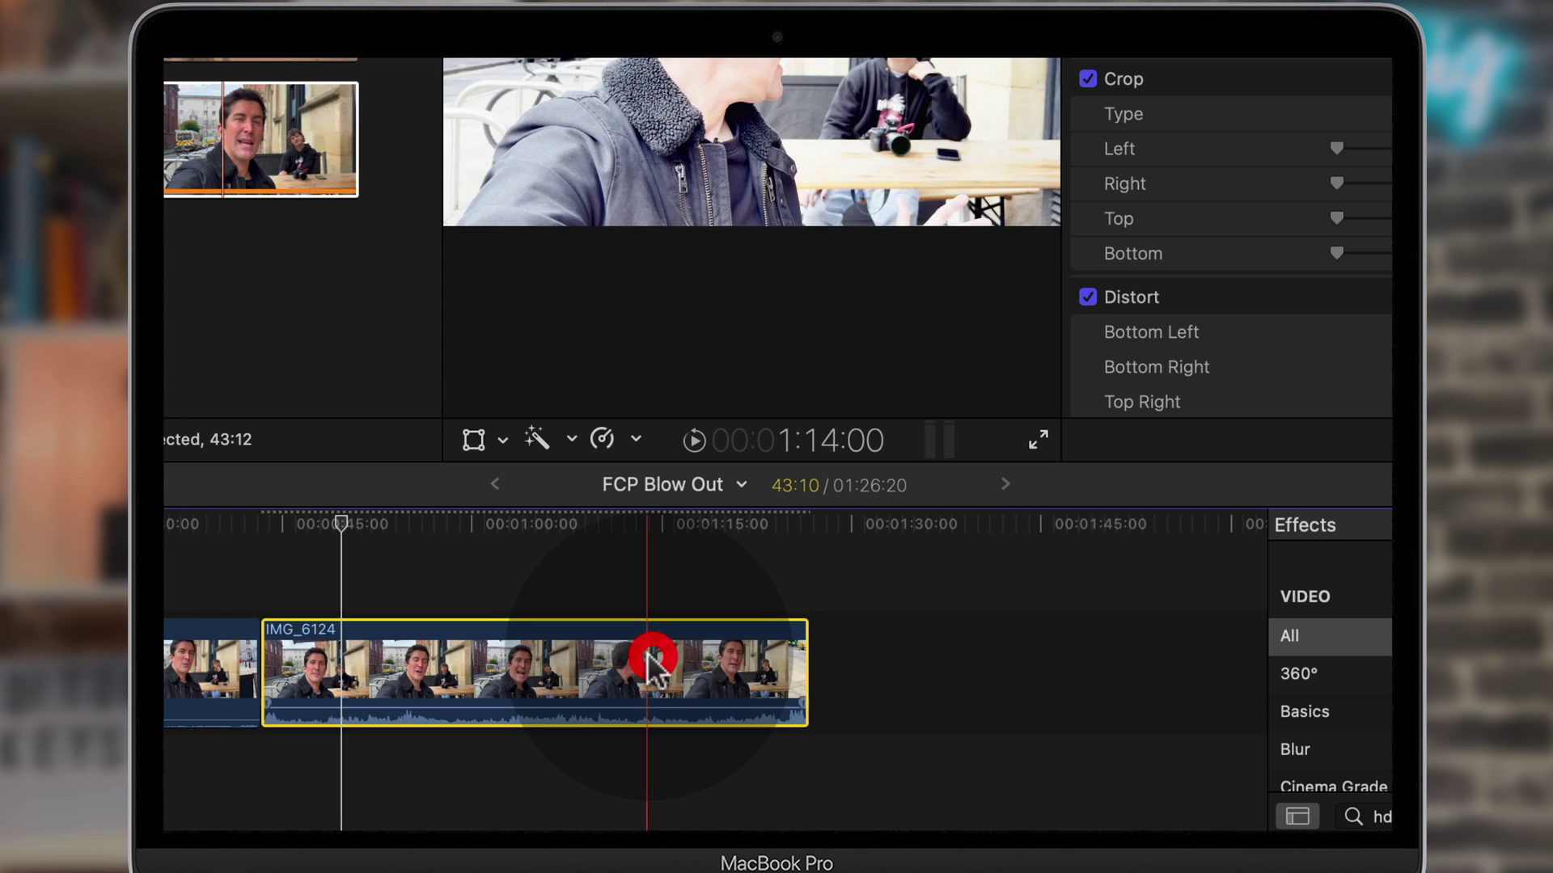
Set the HDR Tools mode on IMG_6124 to HLG to Rec. 709 SDR.
left_click(634, 730)
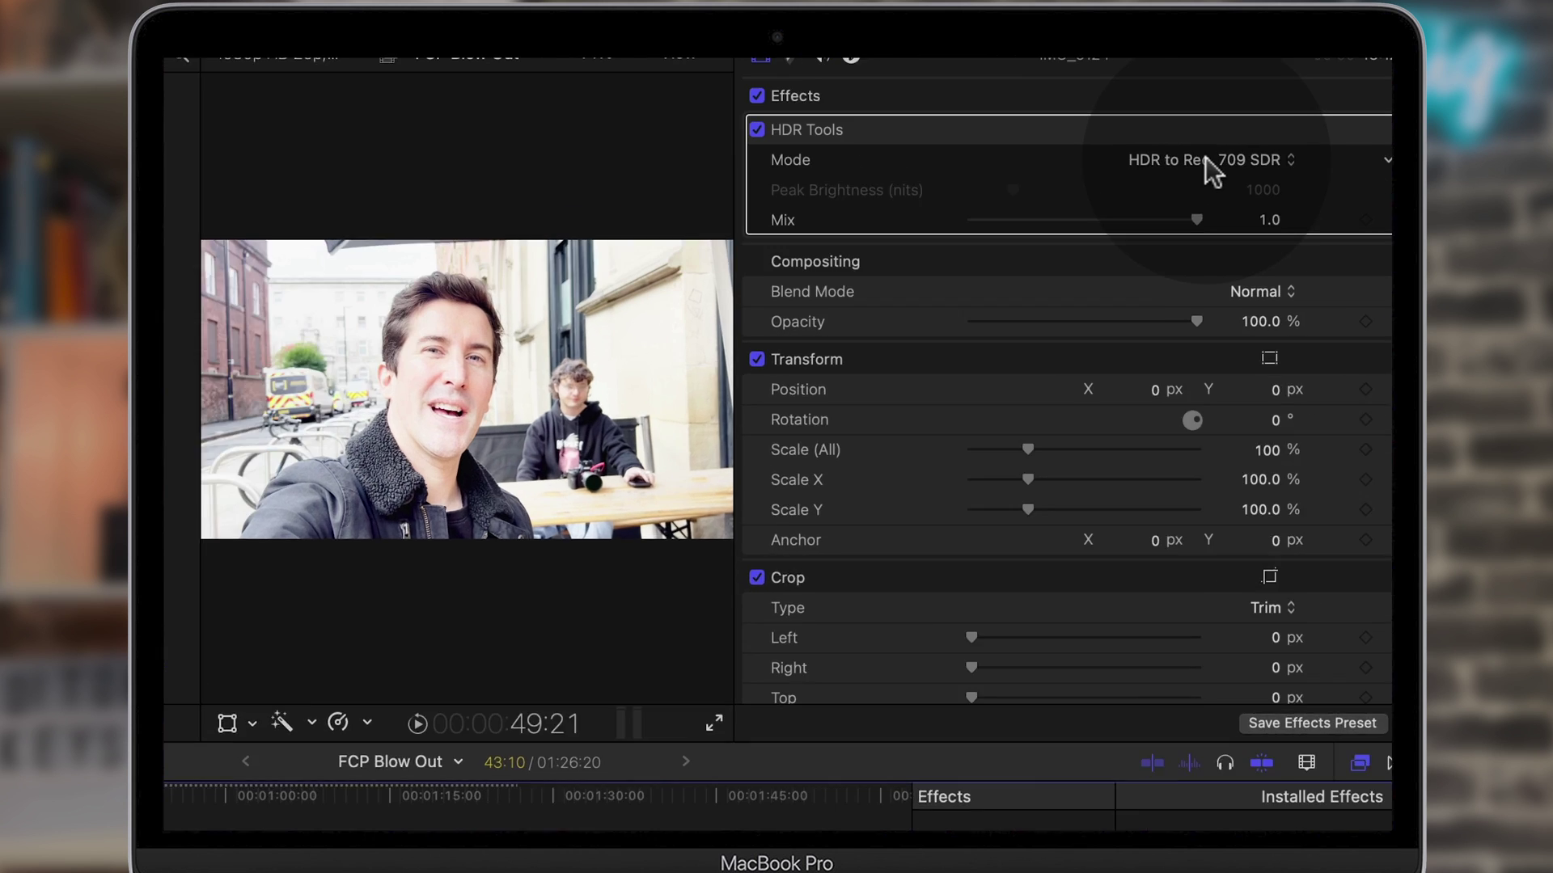
left_click(1237, 135)
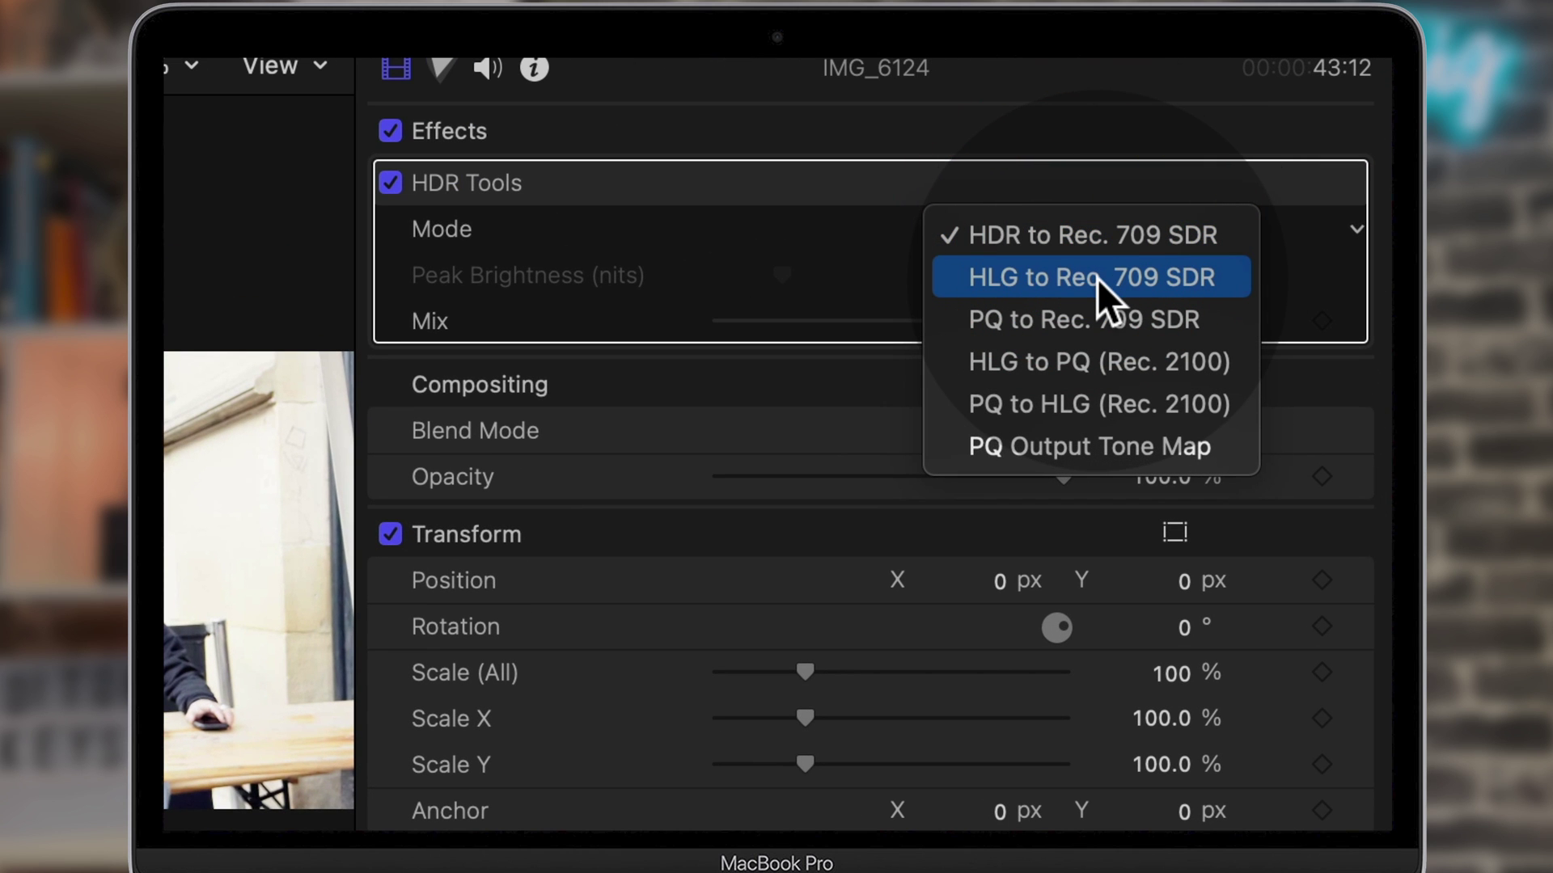
left_click(1096, 278)
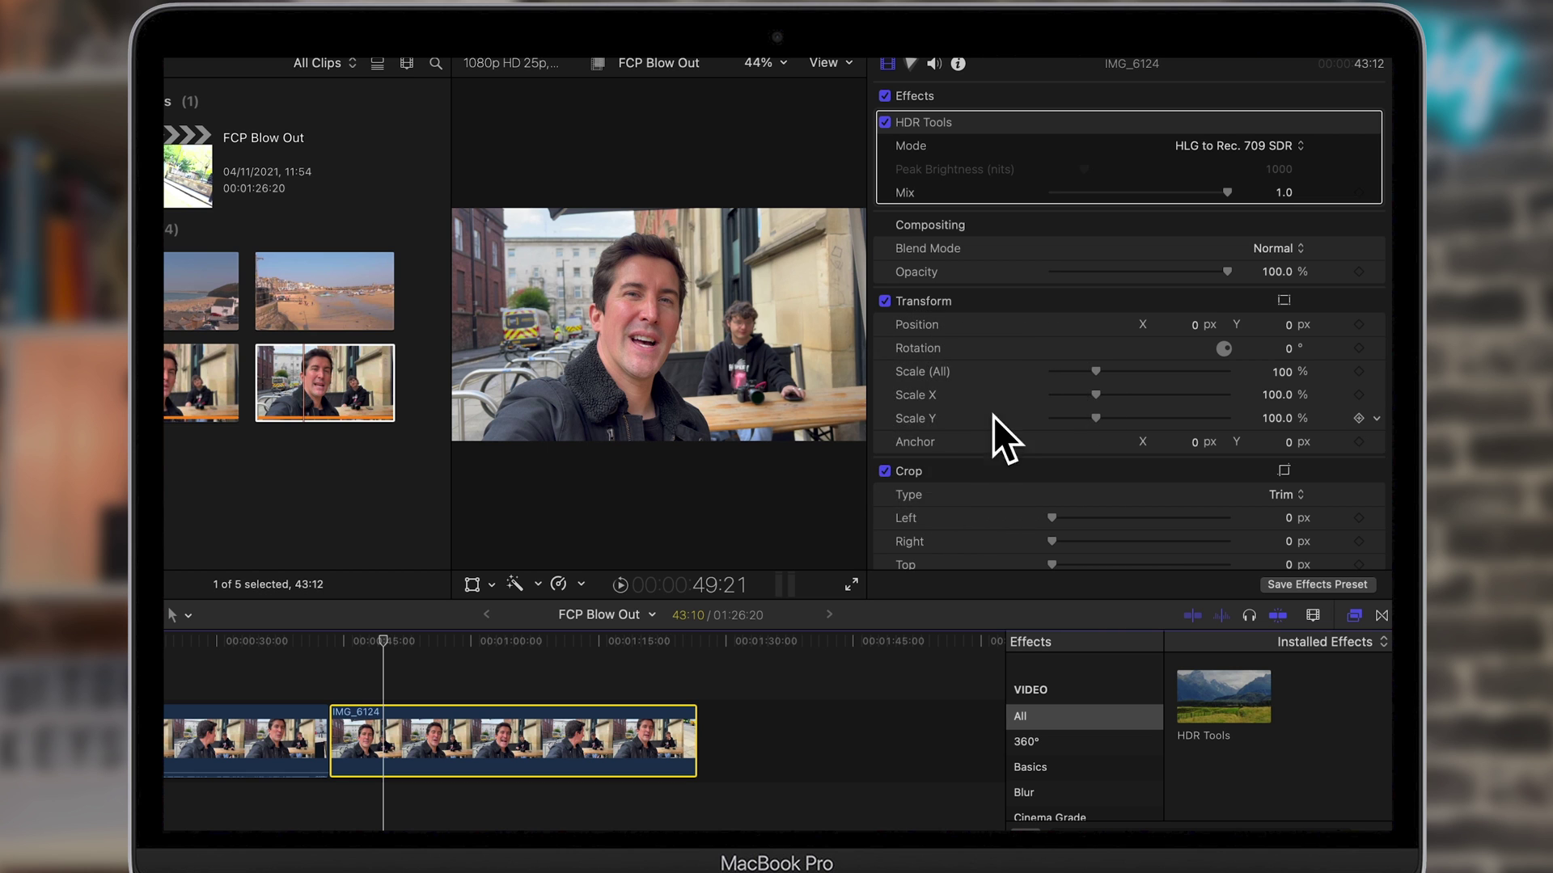
Enable Cinematic on IMG_6124, hide the browser, and lower Depth of Field to 2.8 f.
scroll(1011, 433, "down", 5)
scroll(1011, 435, "down", 3)
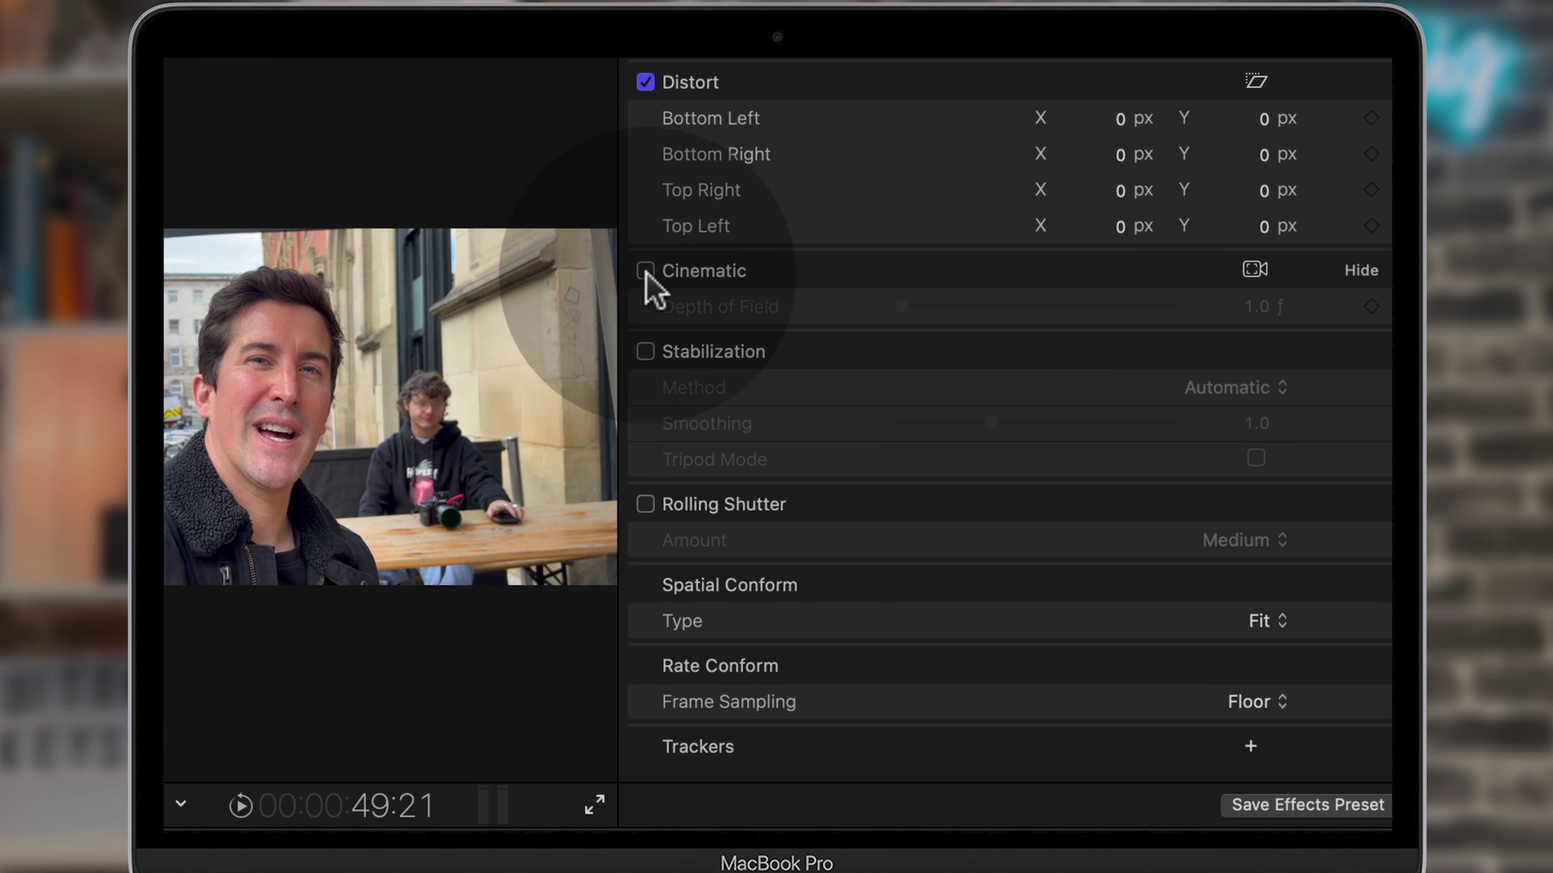
left_click(645, 270)
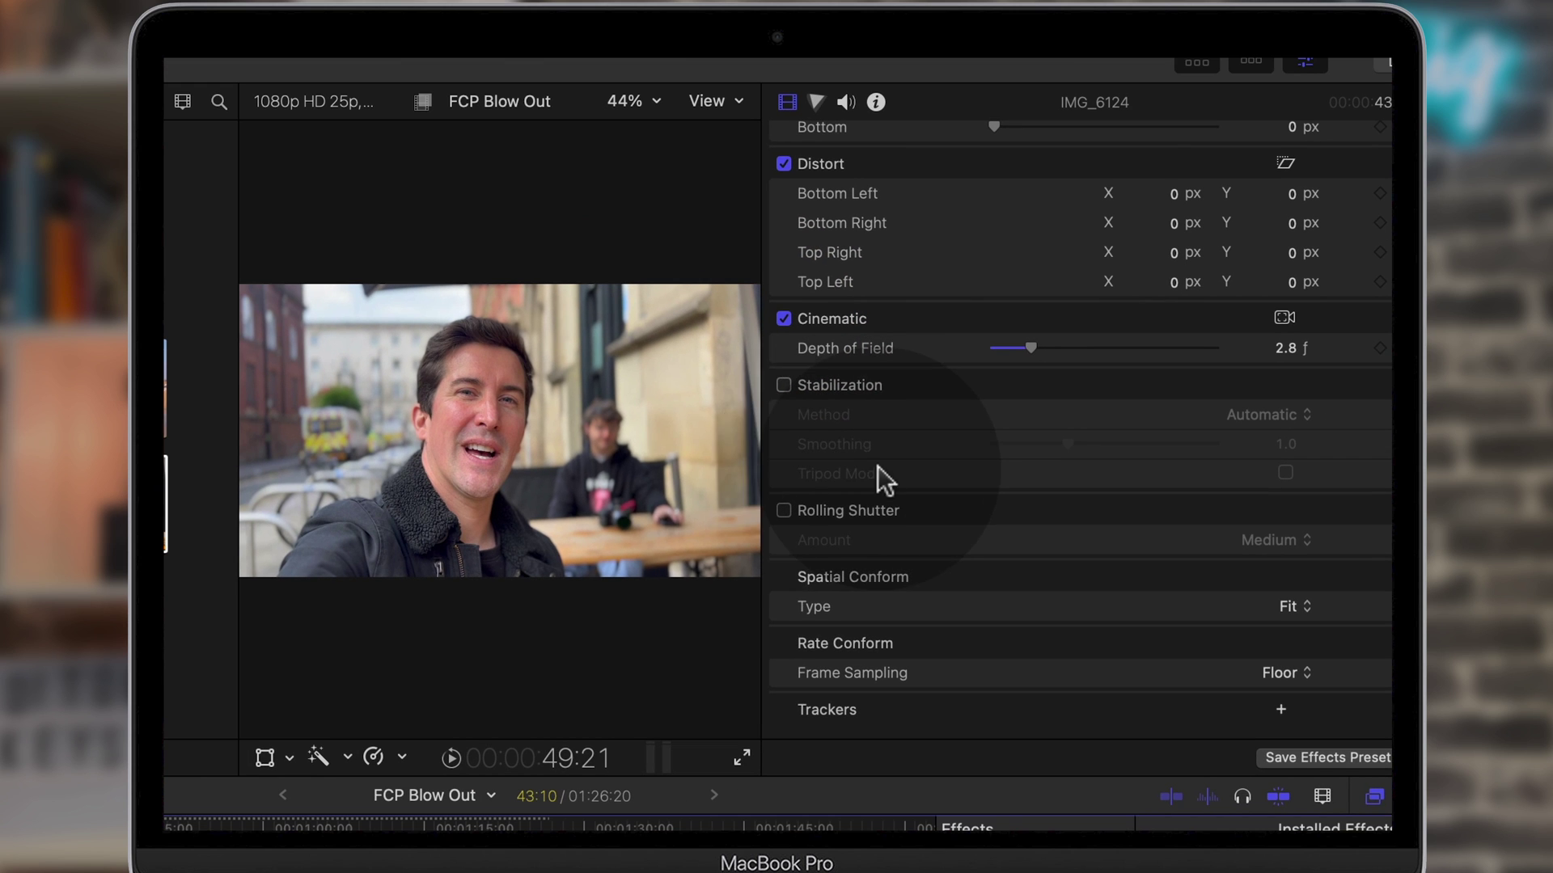
left_click(1186, 71)
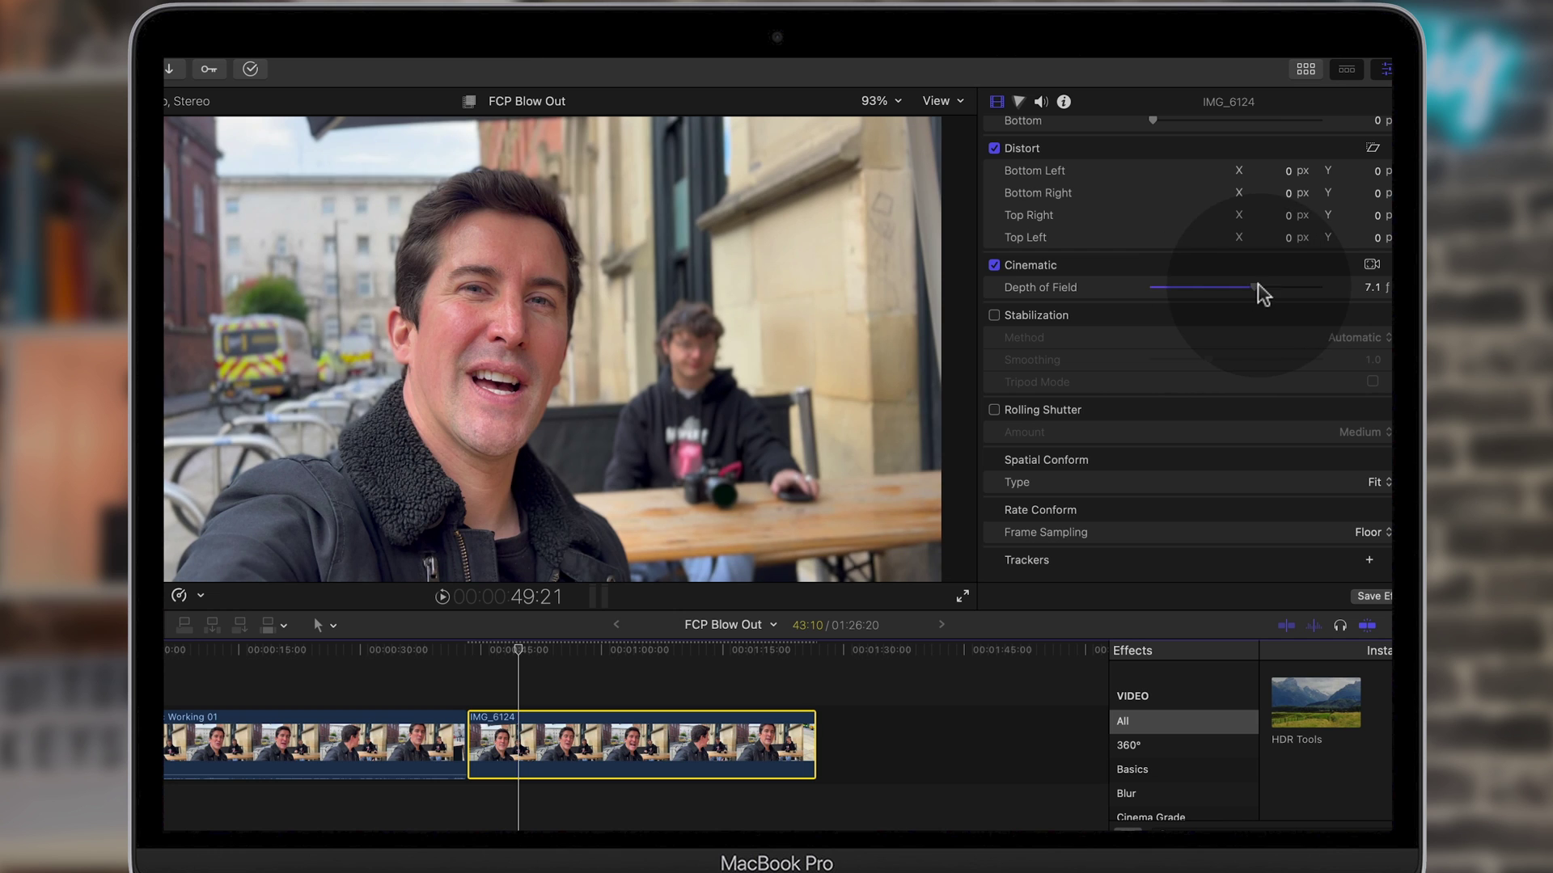
left_click_drag(1259, 285, 1181, 288)
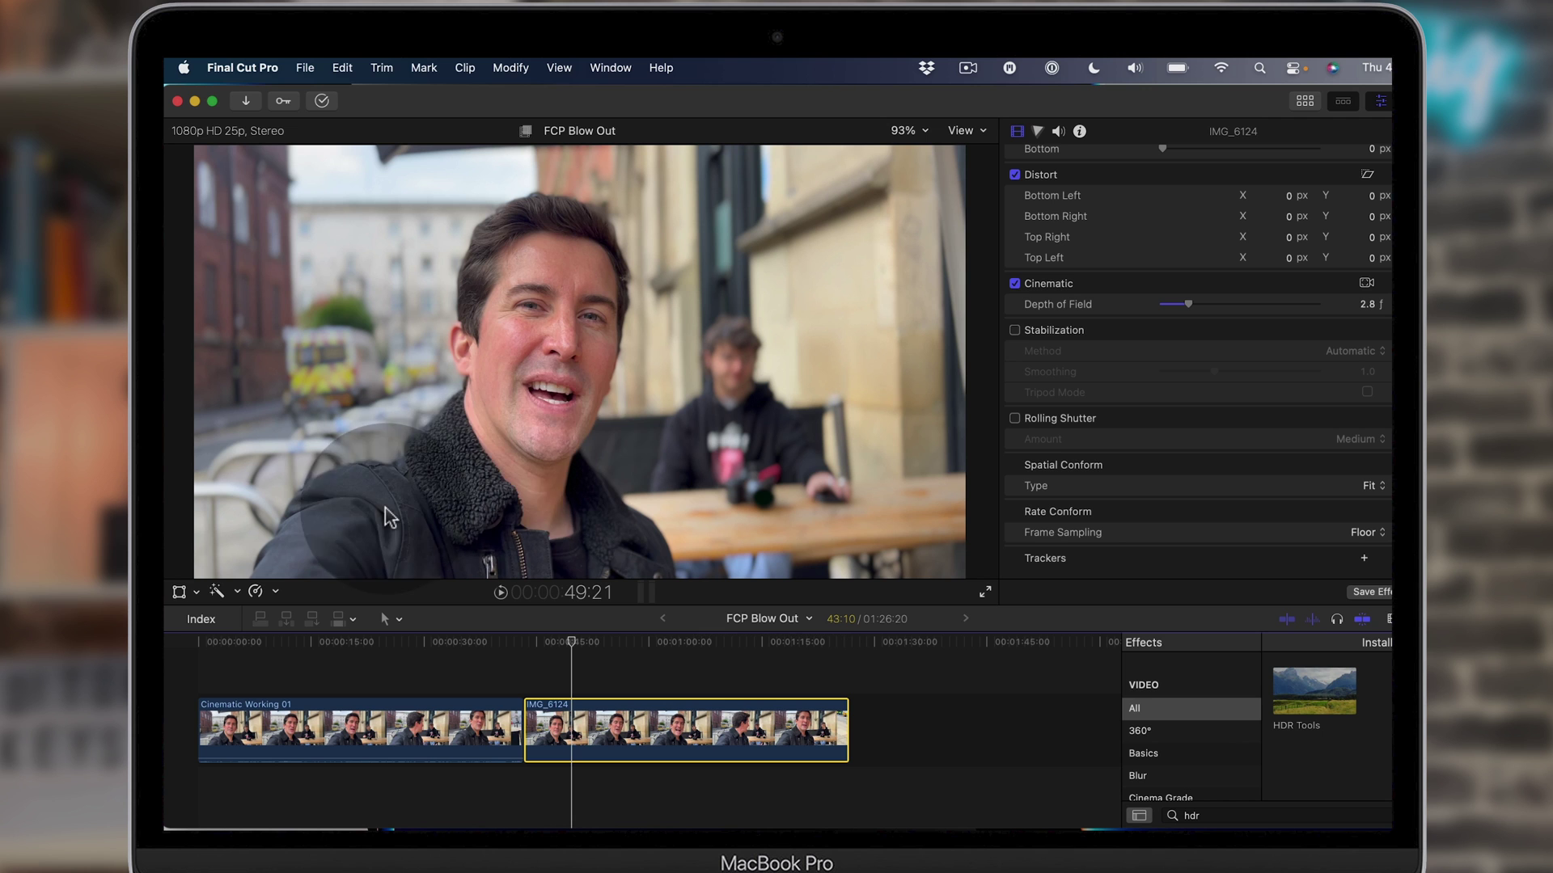
Switch the viewer's on-screen controls to Cinematic focus and test focus on each person.
left_click(179, 591)
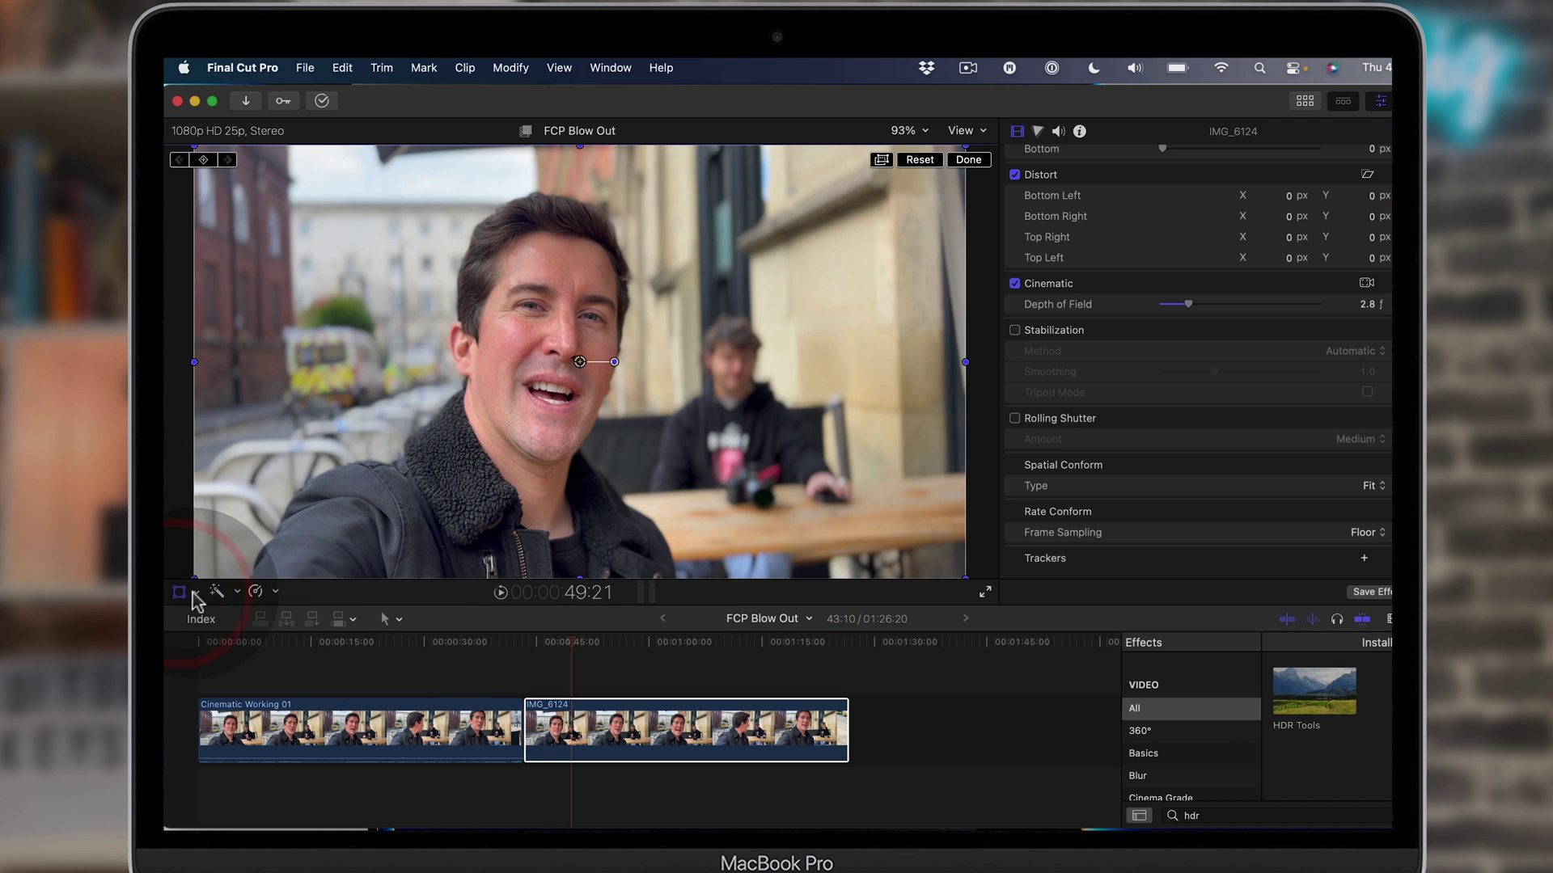
left_click(182, 592)
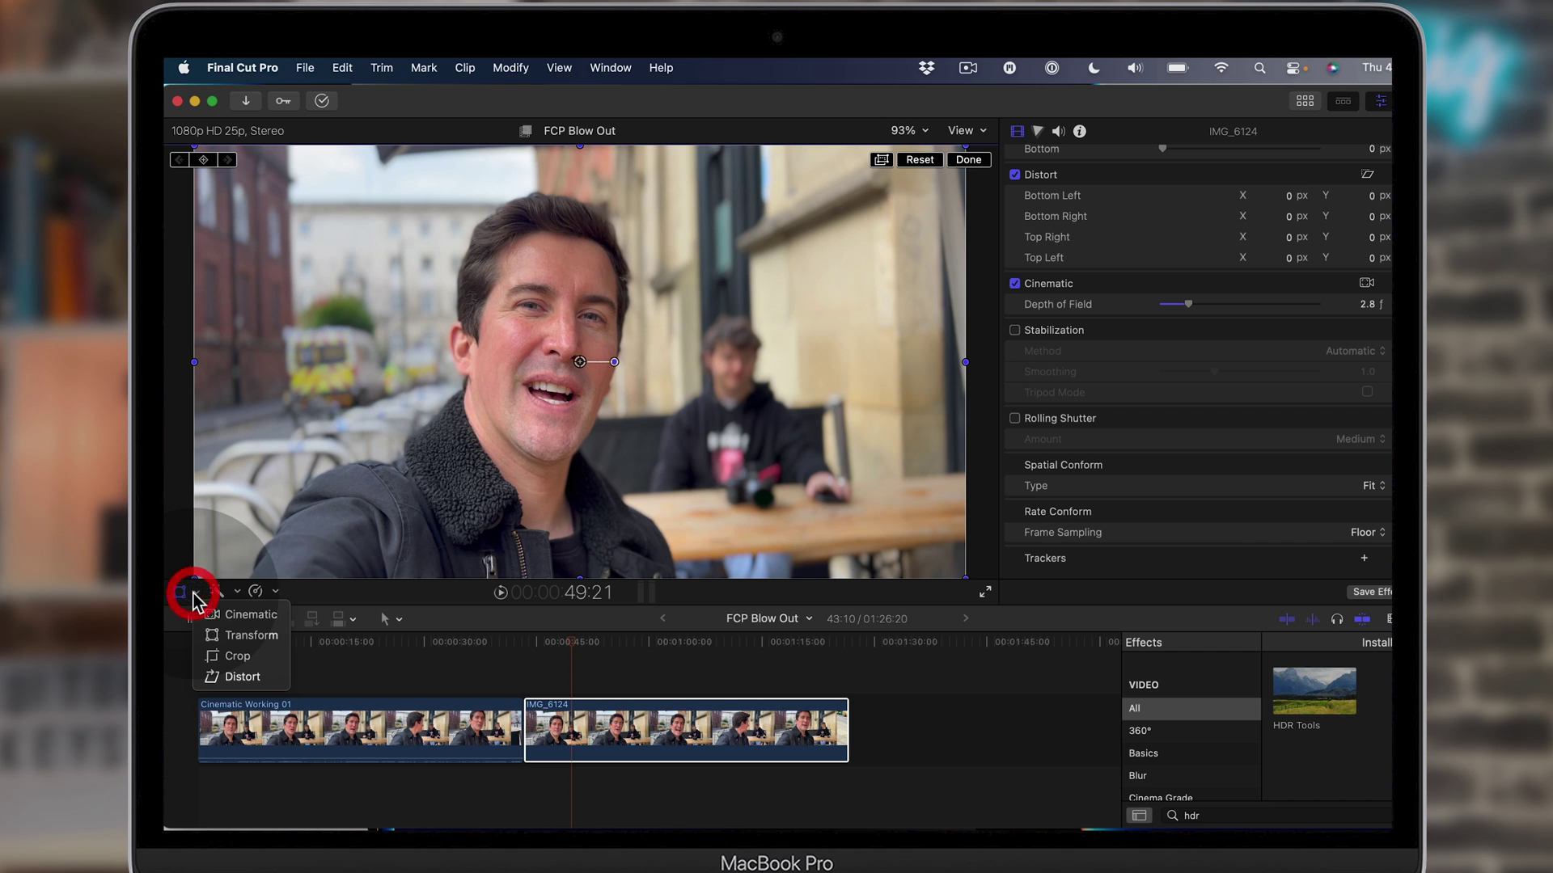
left_click(241, 616)
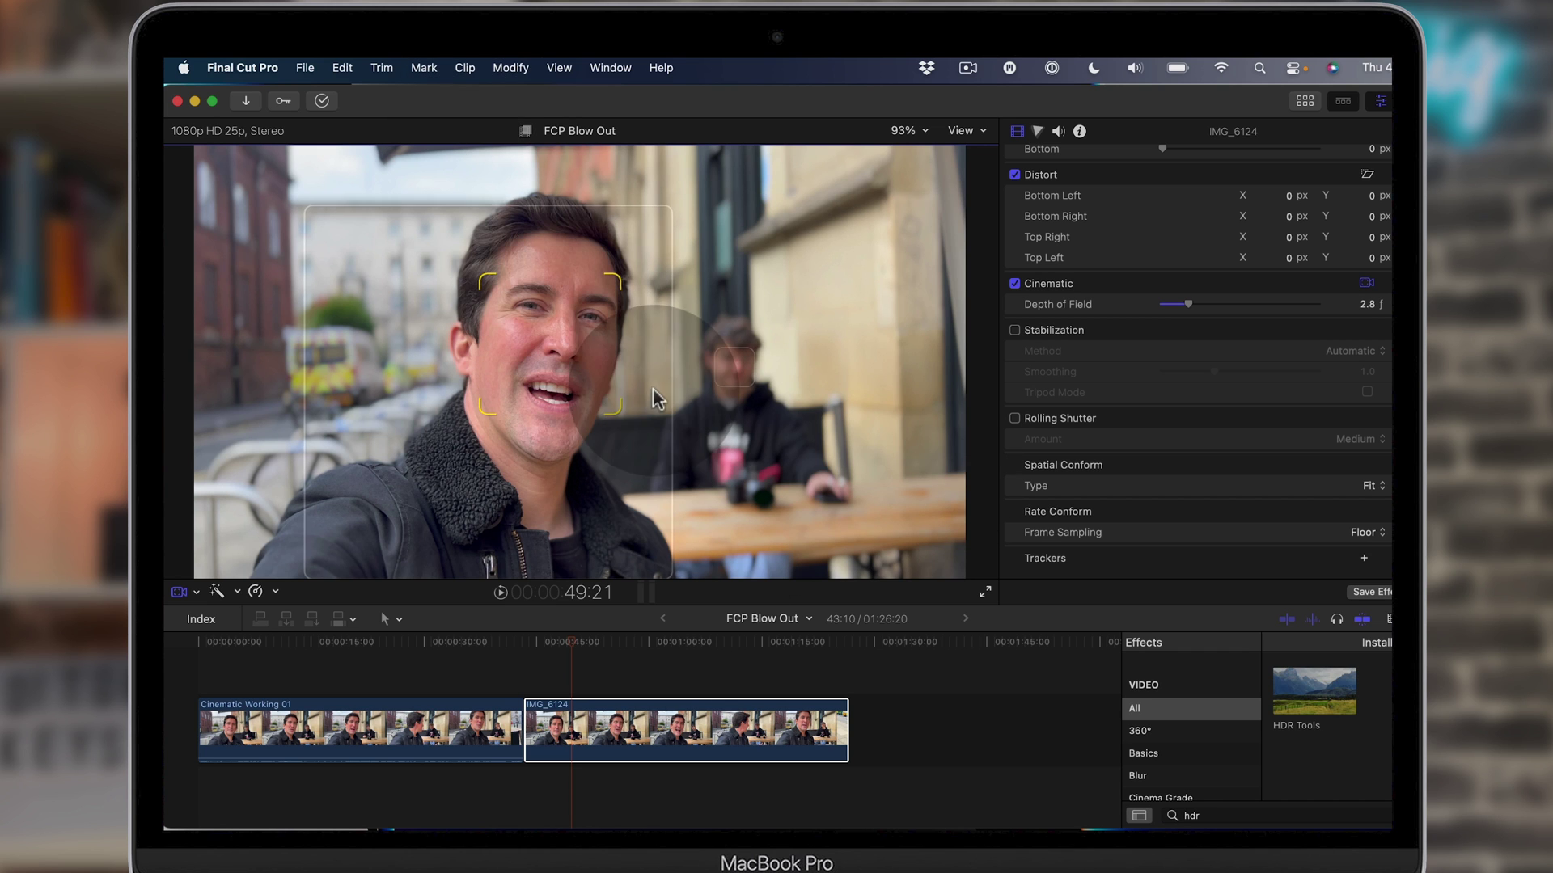
left_click(732, 373)
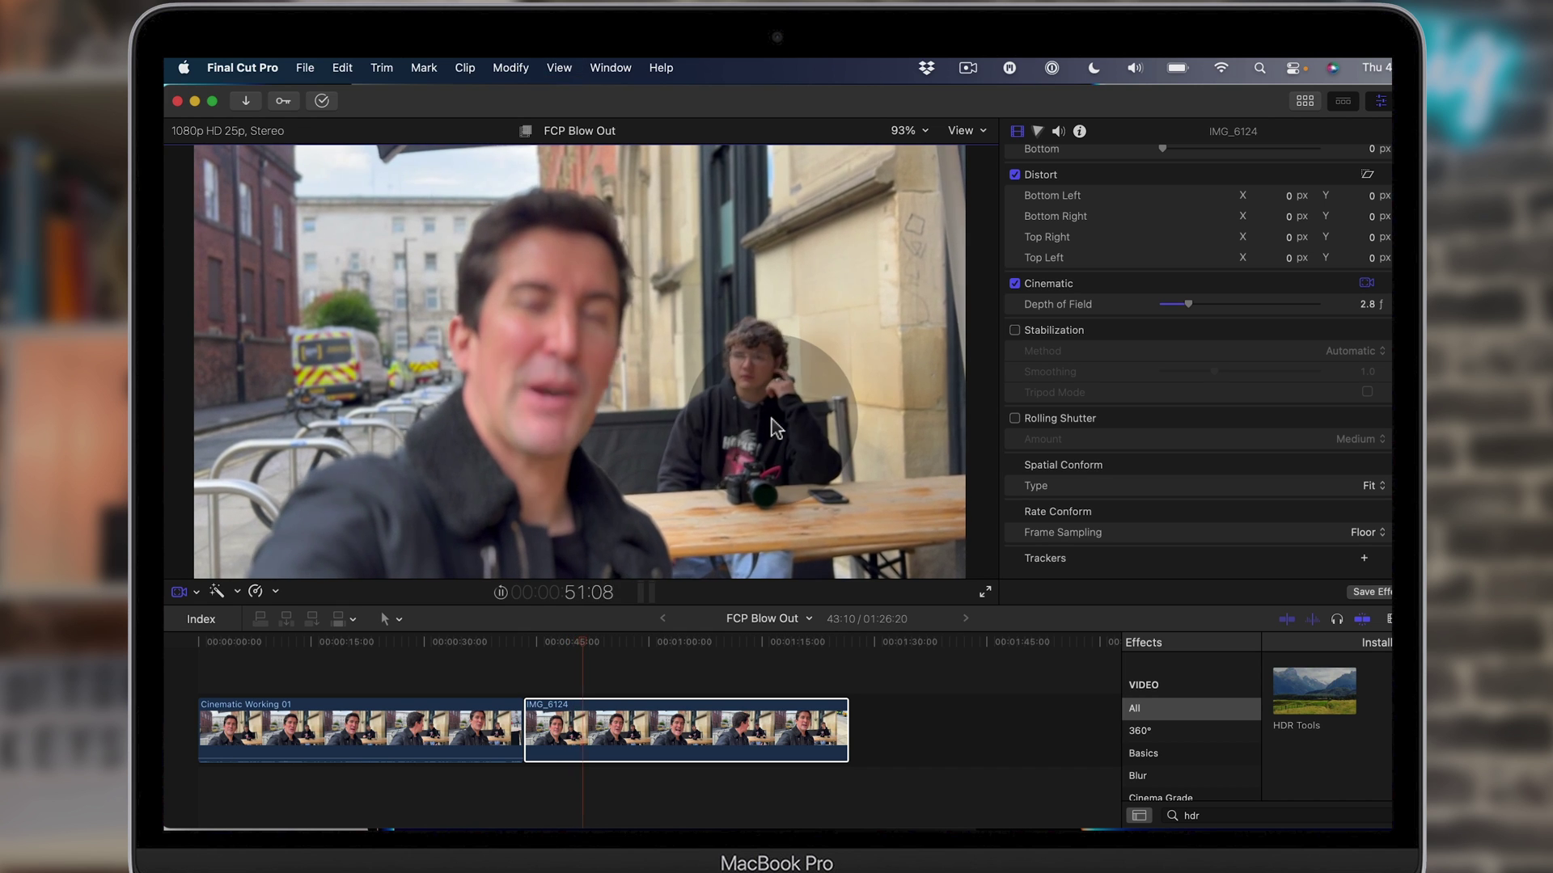
left_click(540, 343)
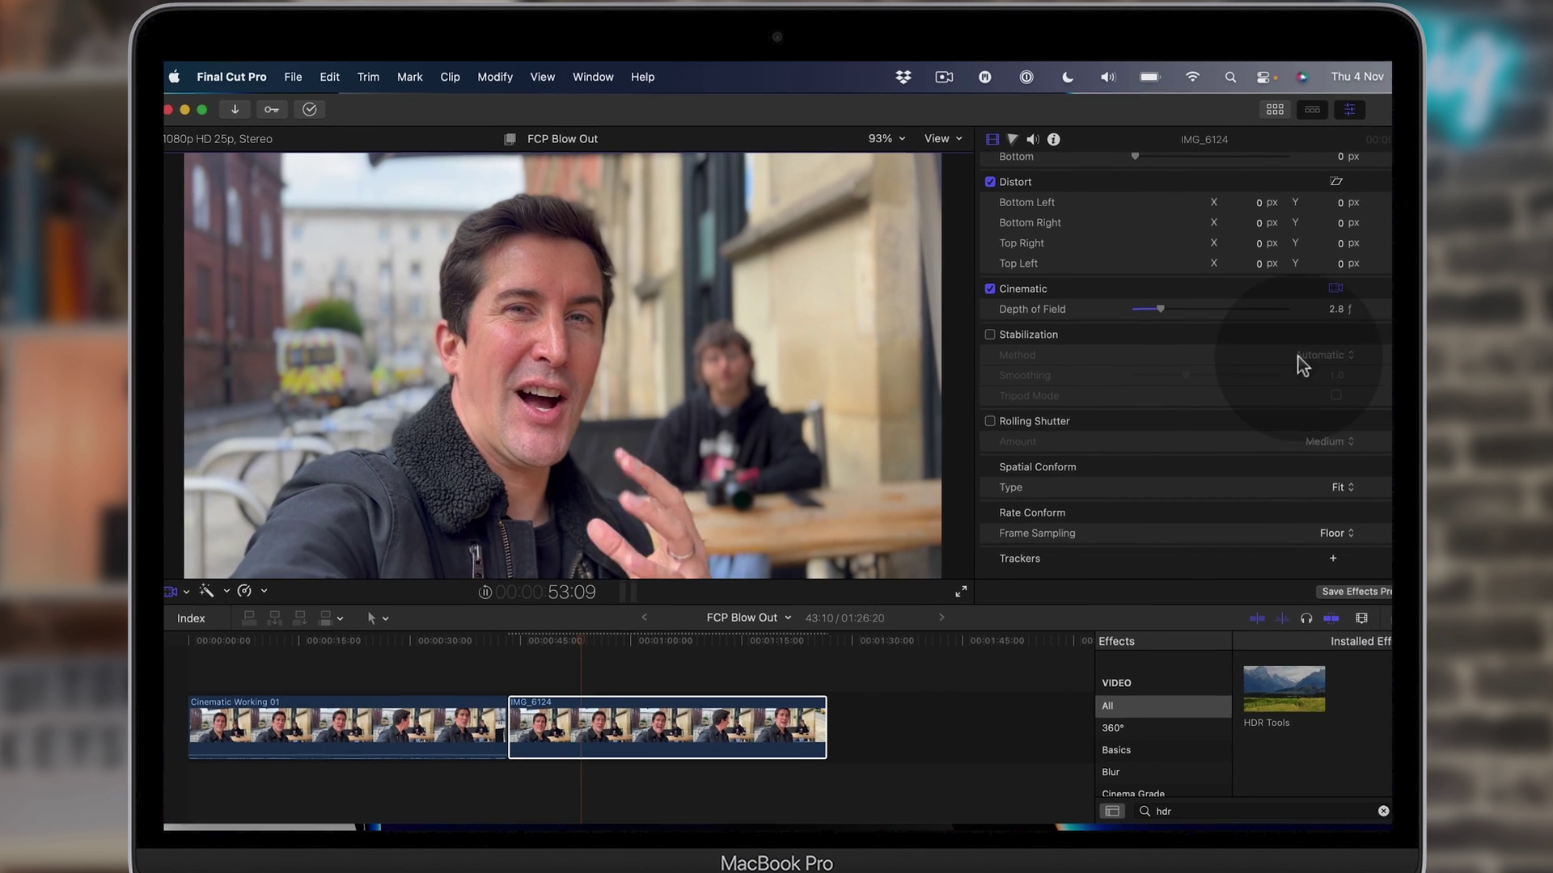
At 57:00, add a Depth of Field keyframe with focus on the seated person.
key("space")
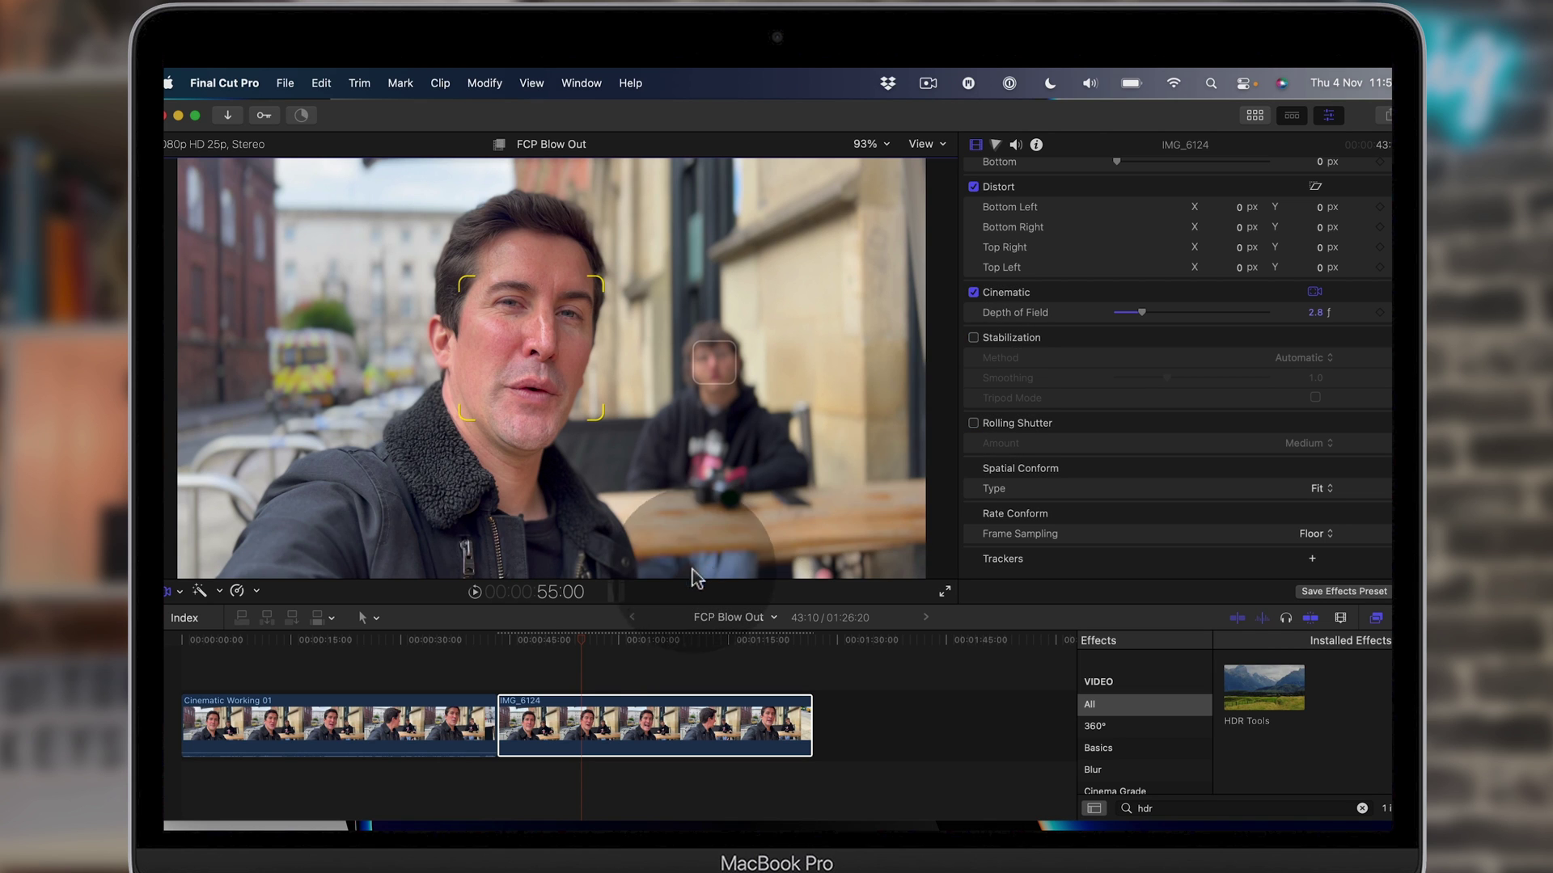
left_click(513, 387)
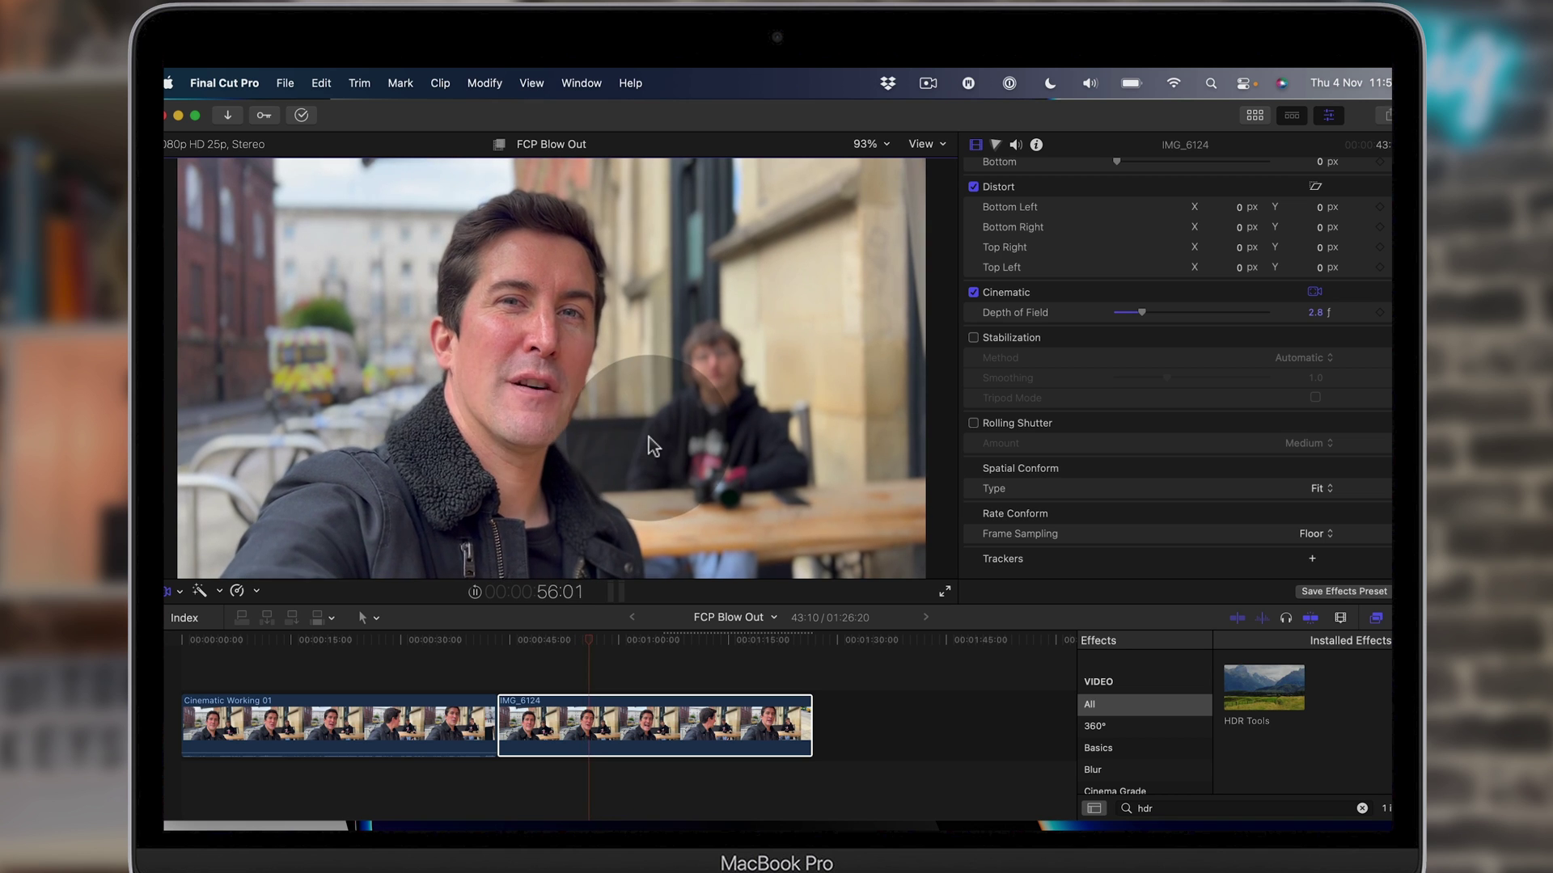
key("space")
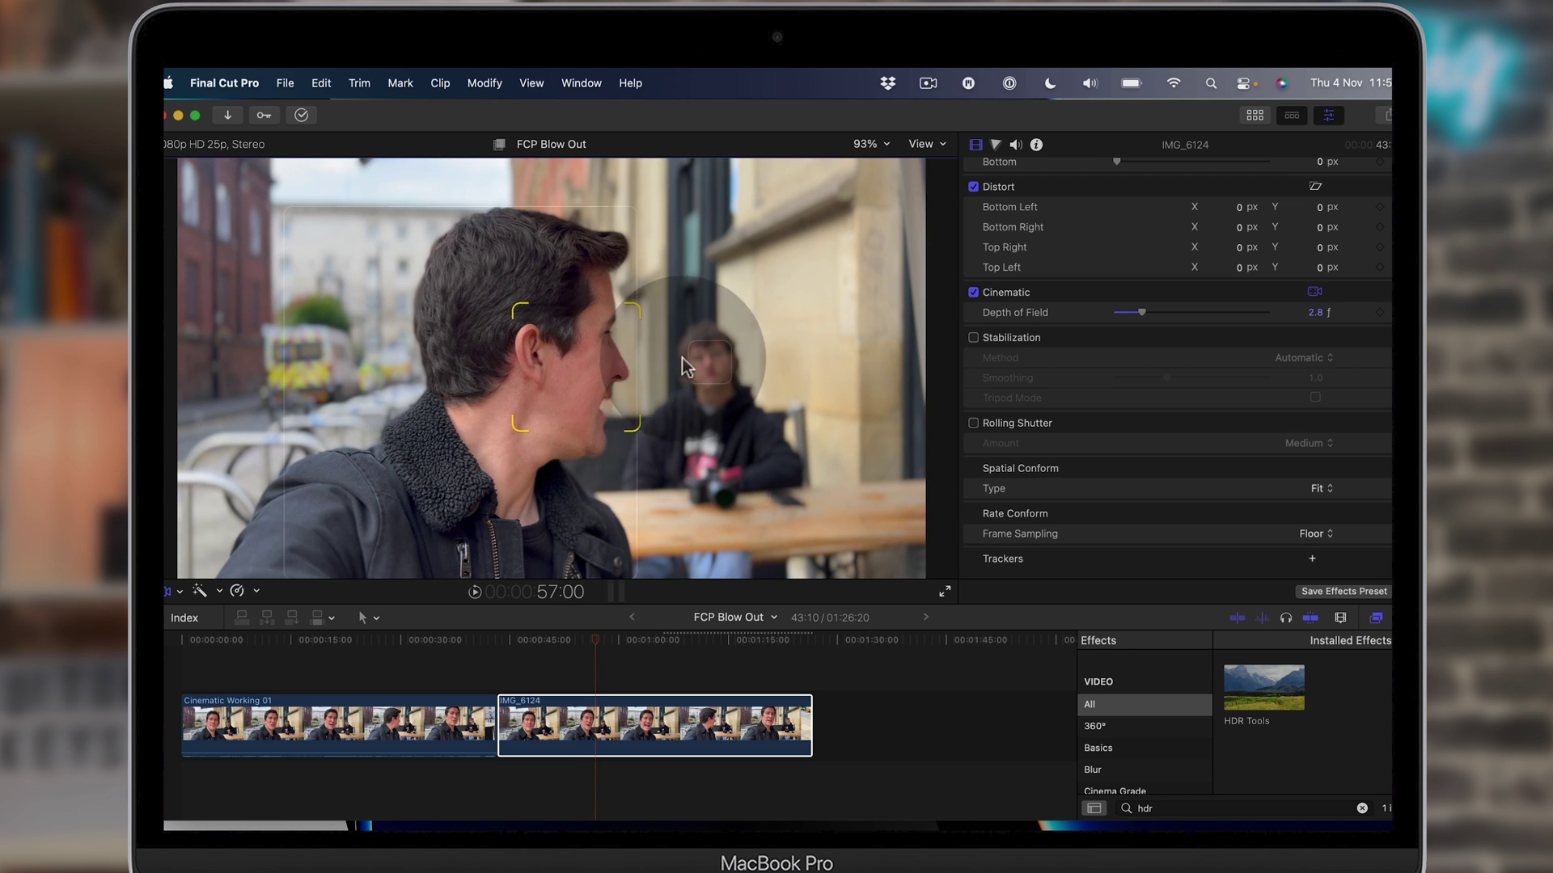
left_click(1380, 314)
left_click(711, 360)
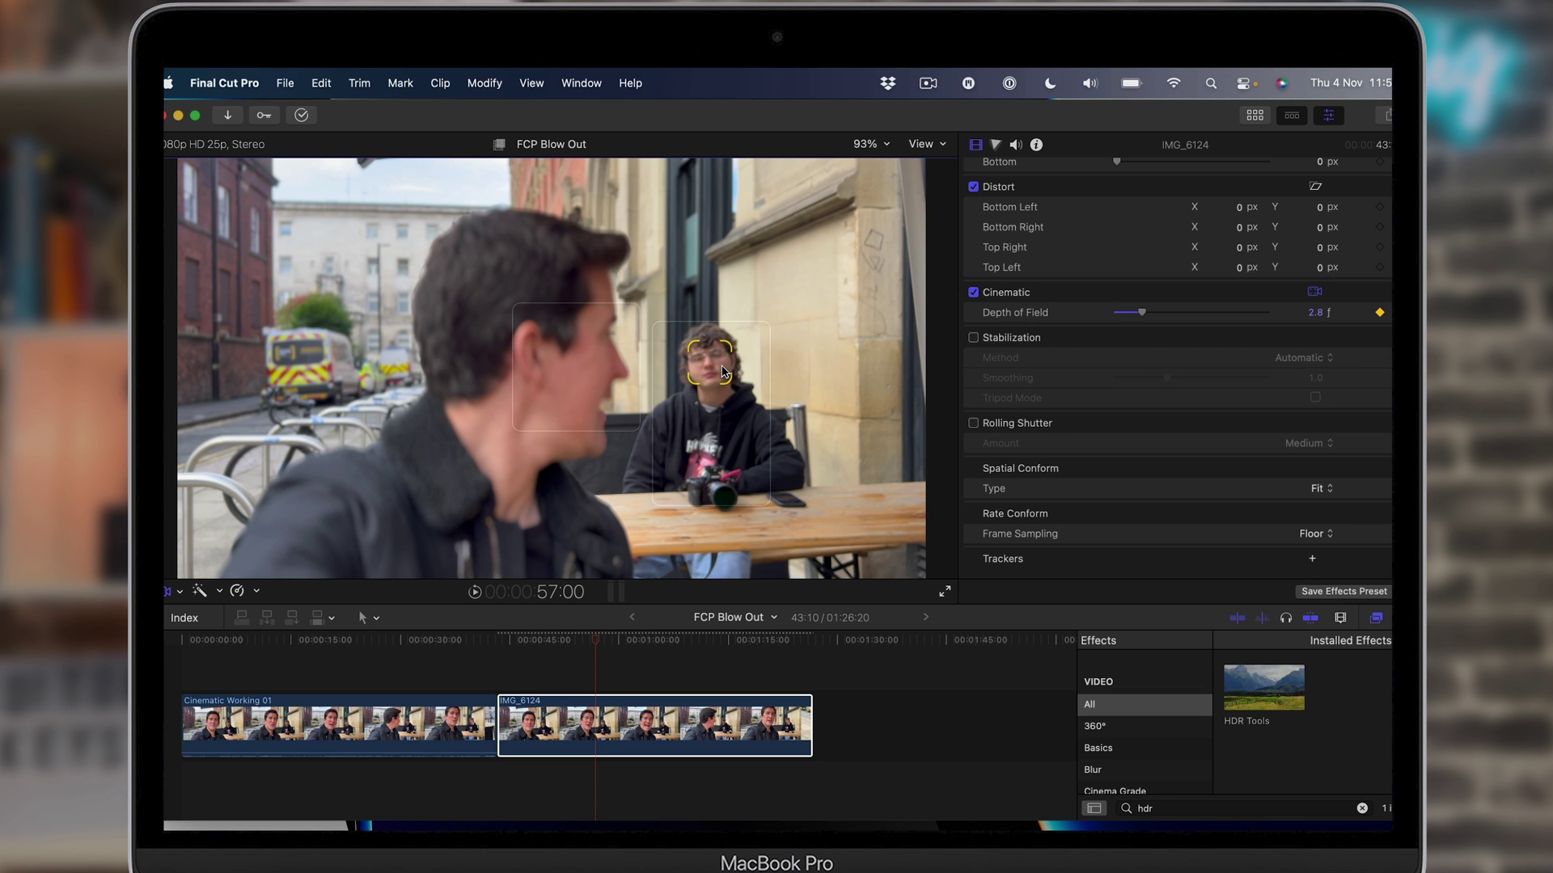
key("space")
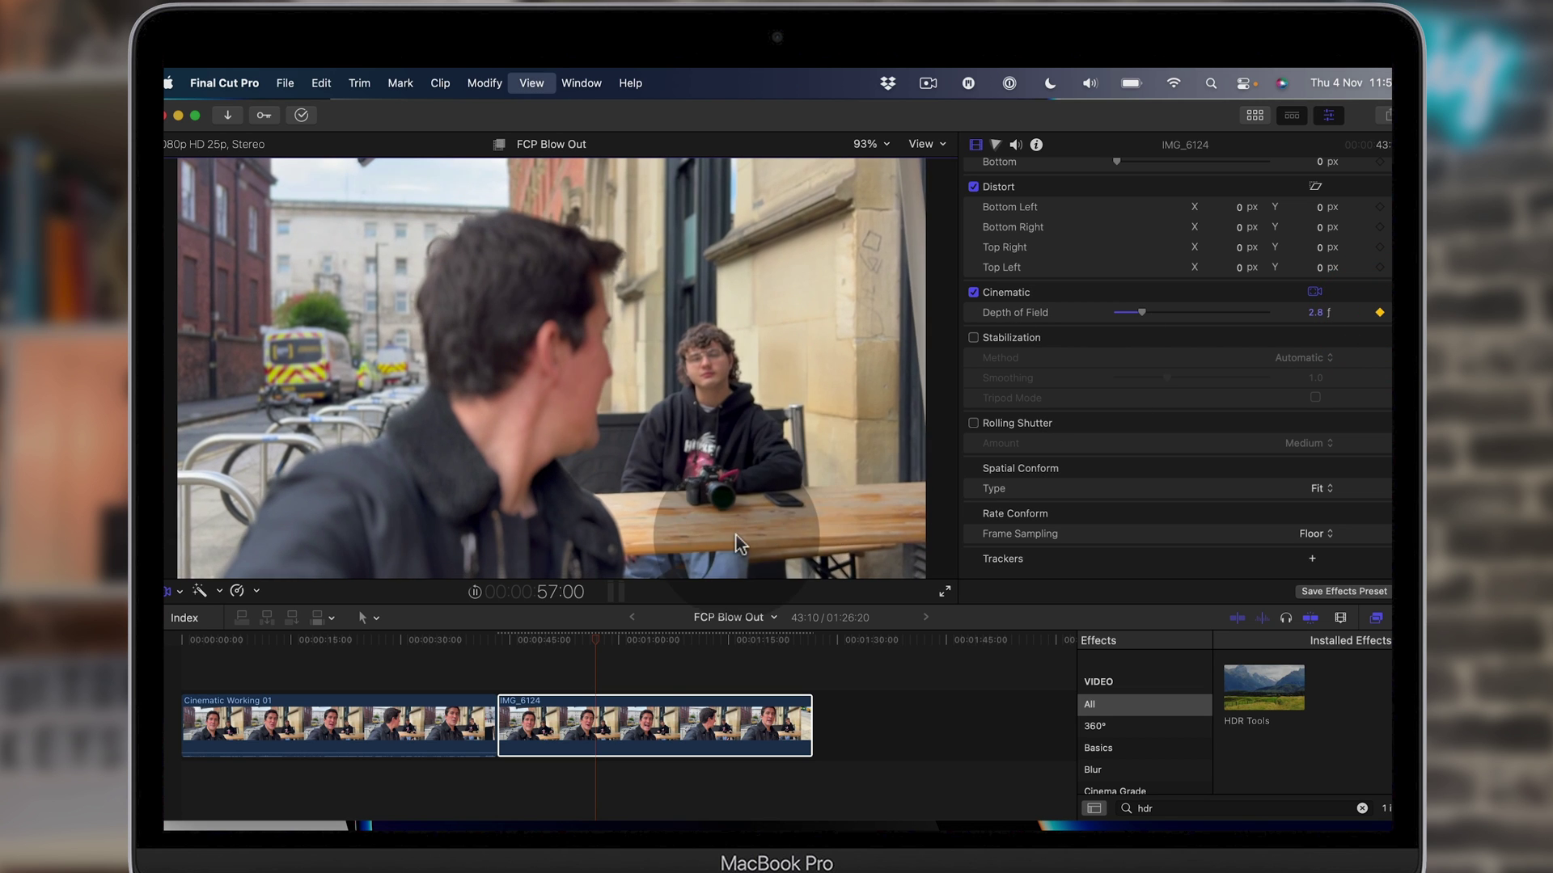
At 50:15, add a keyframe refocusing on the man in front, then review playback.
left_click(546, 643)
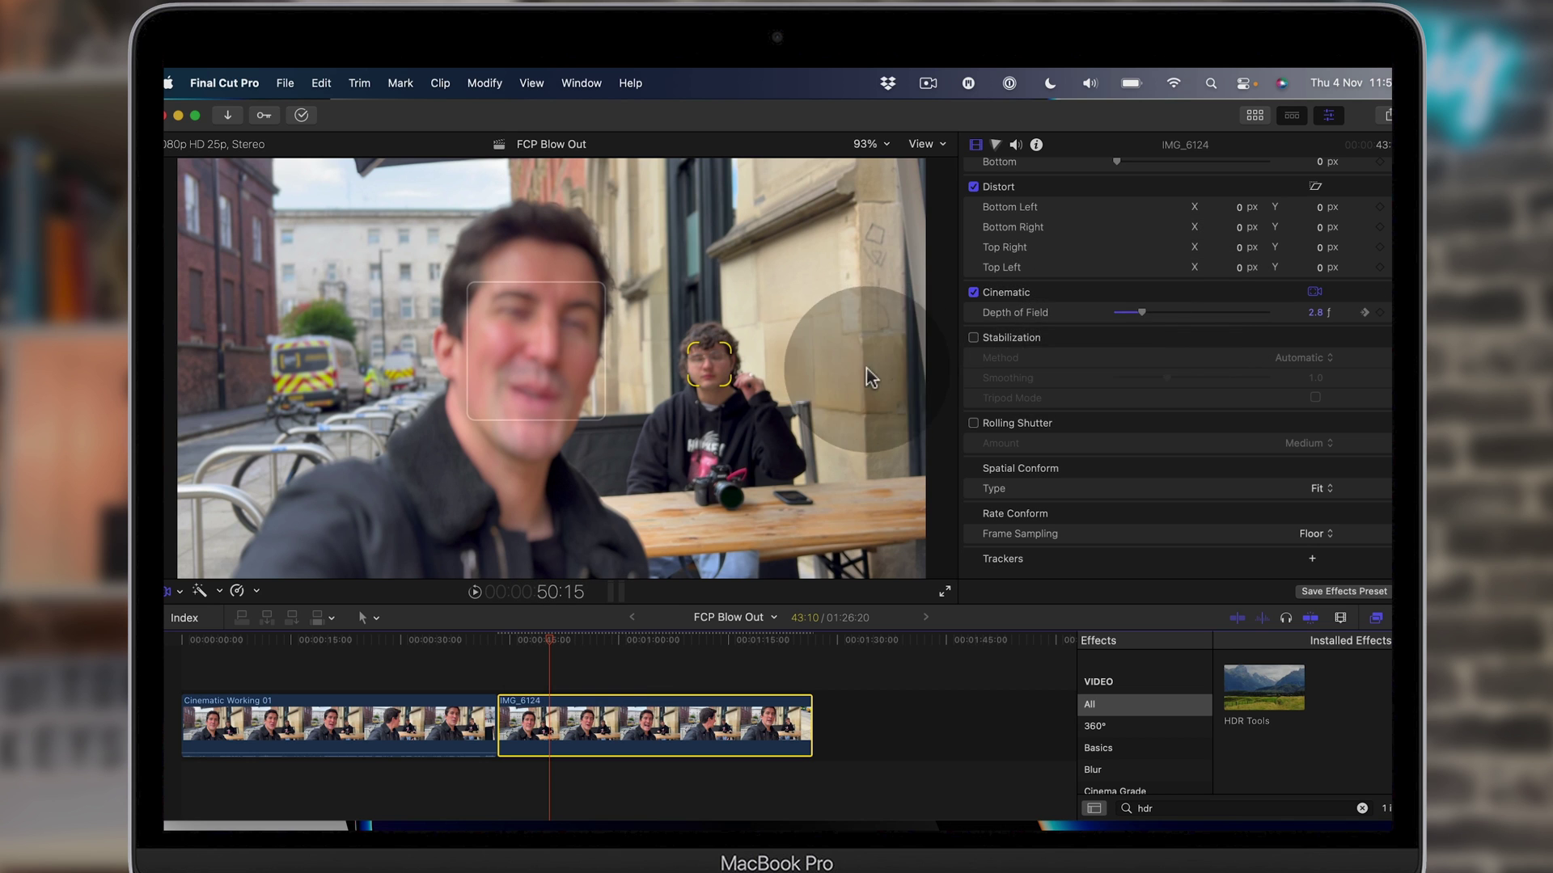
left_click(1379, 313)
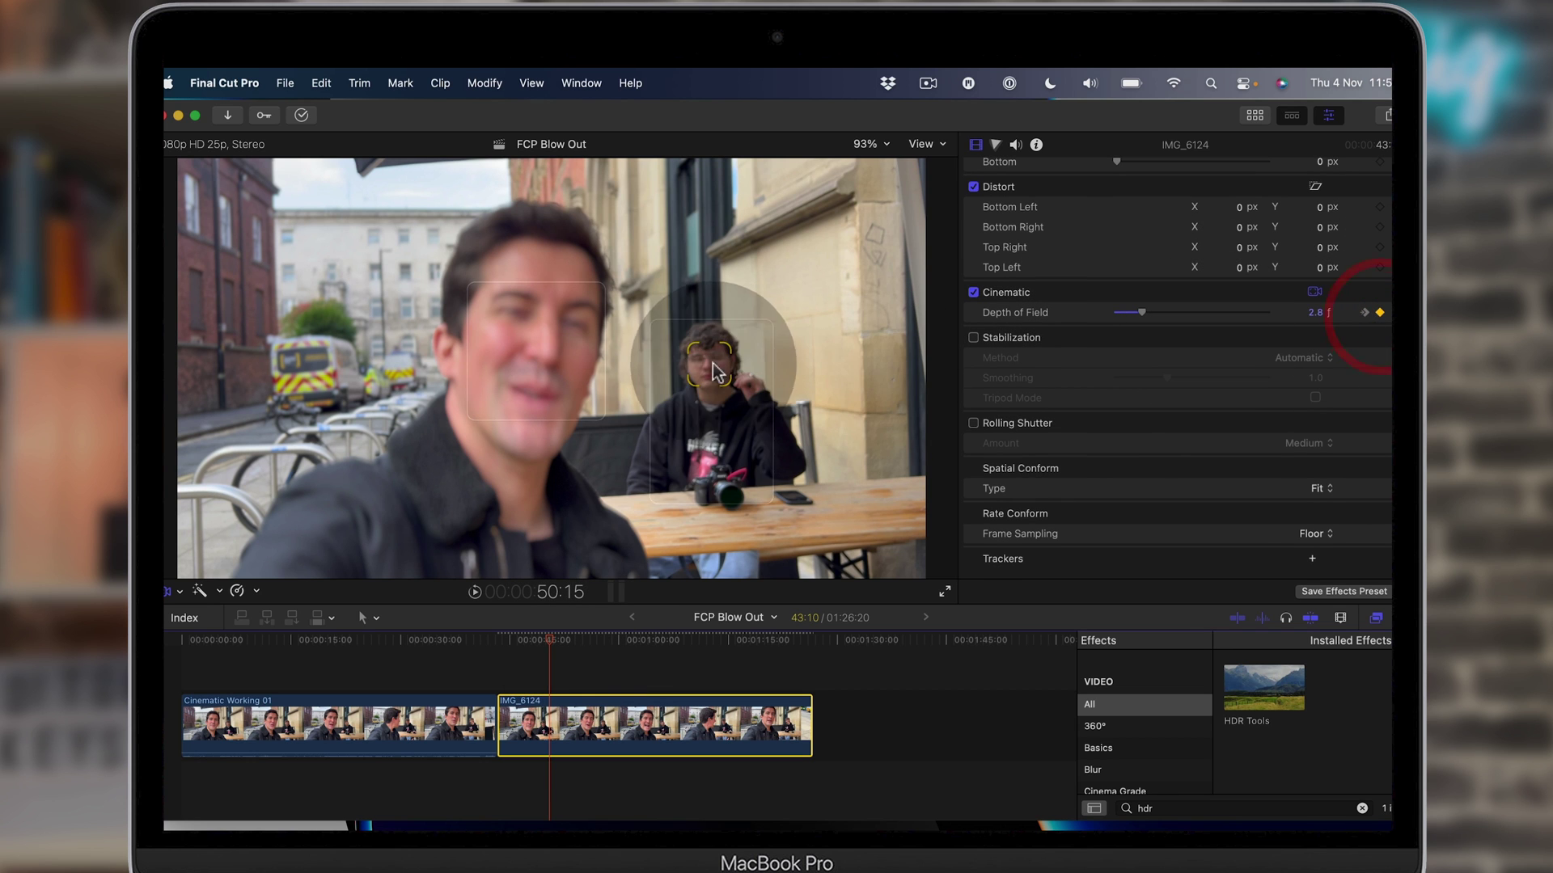
left_click(547, 382)
key("space")
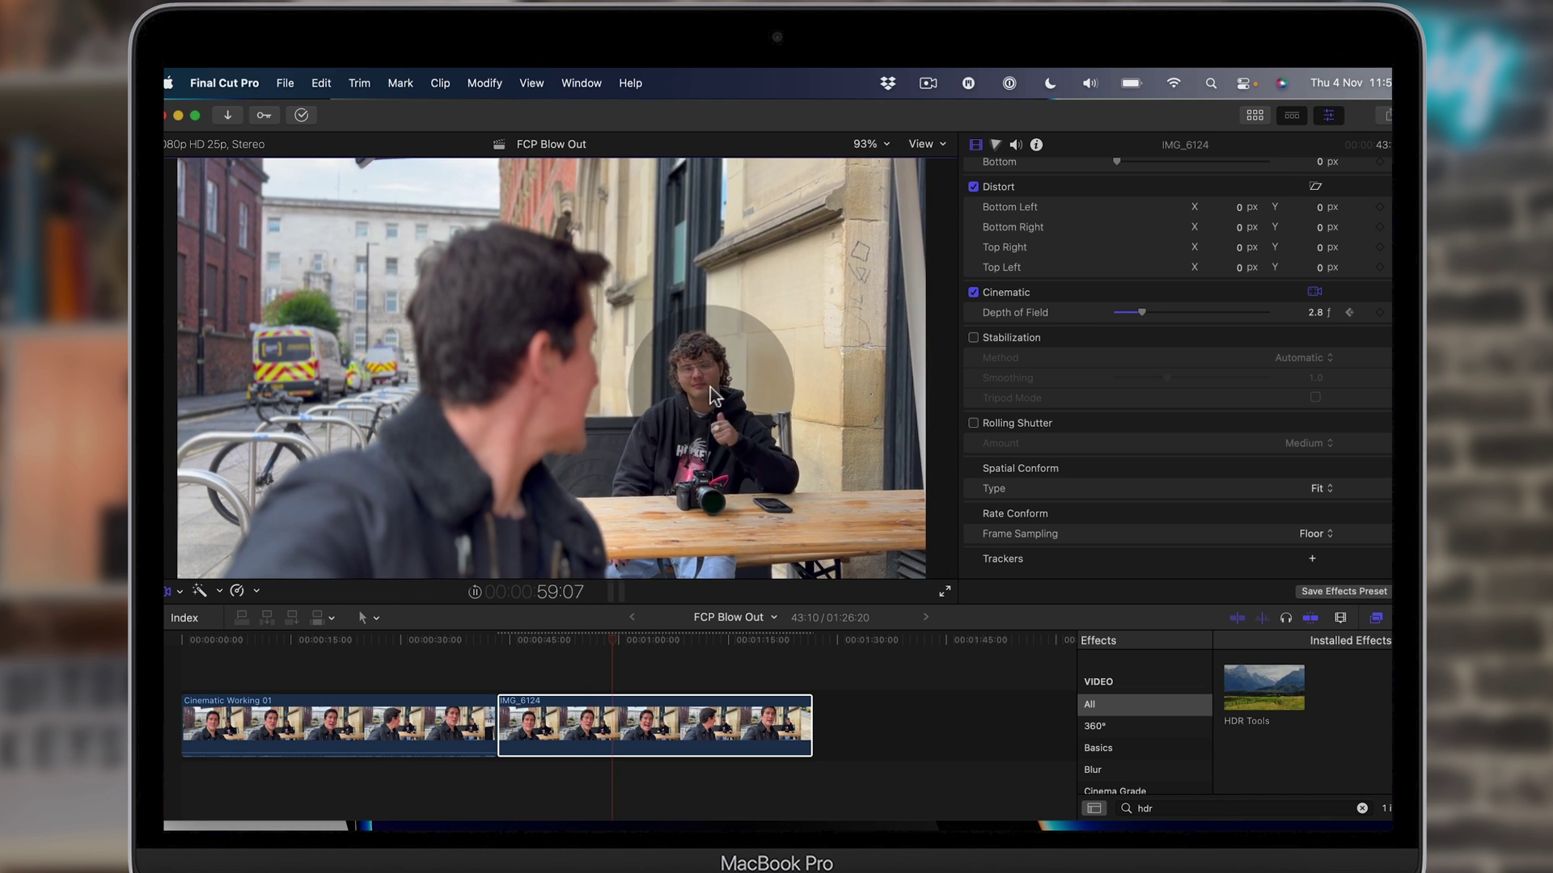
key("space")
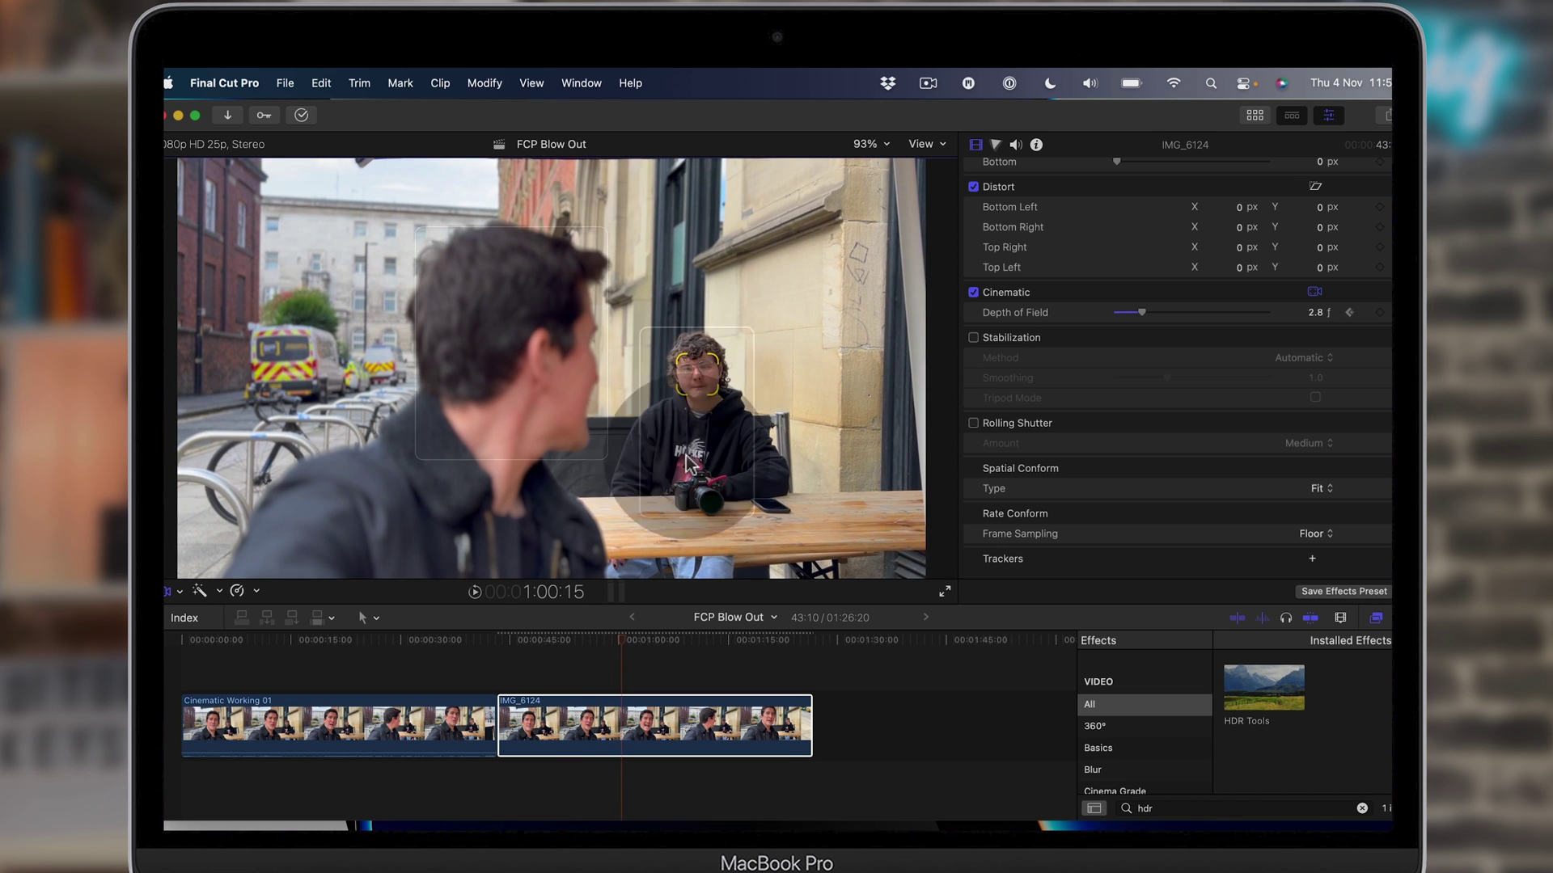
Show the Cinematic Editor lane for IMG_6124 and scrub back to about 53:21.
right_click(694, 728)
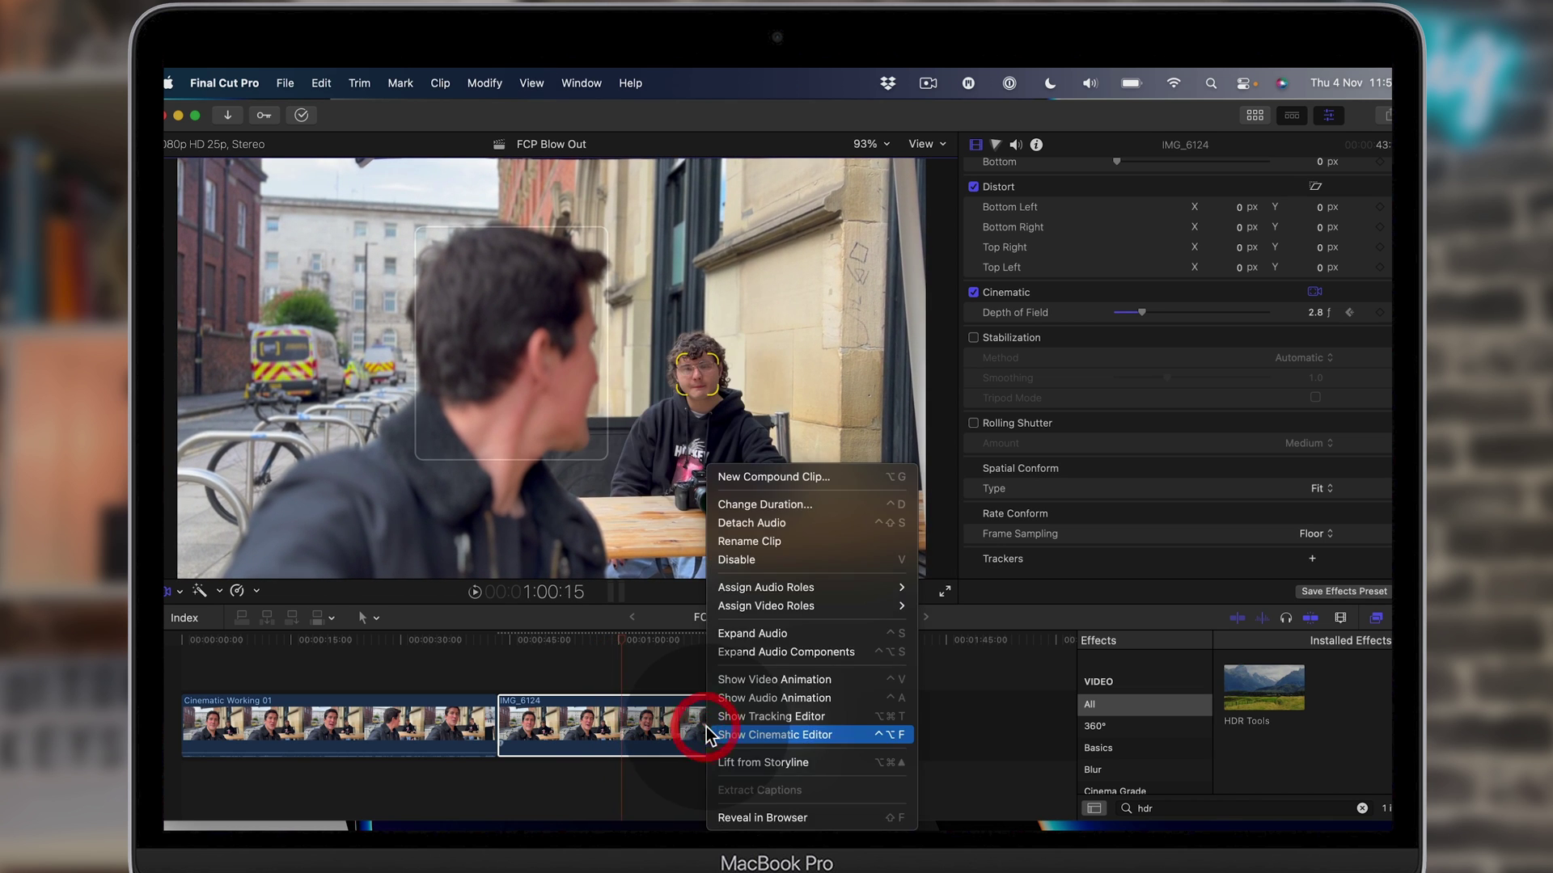
left_click(797, 738)
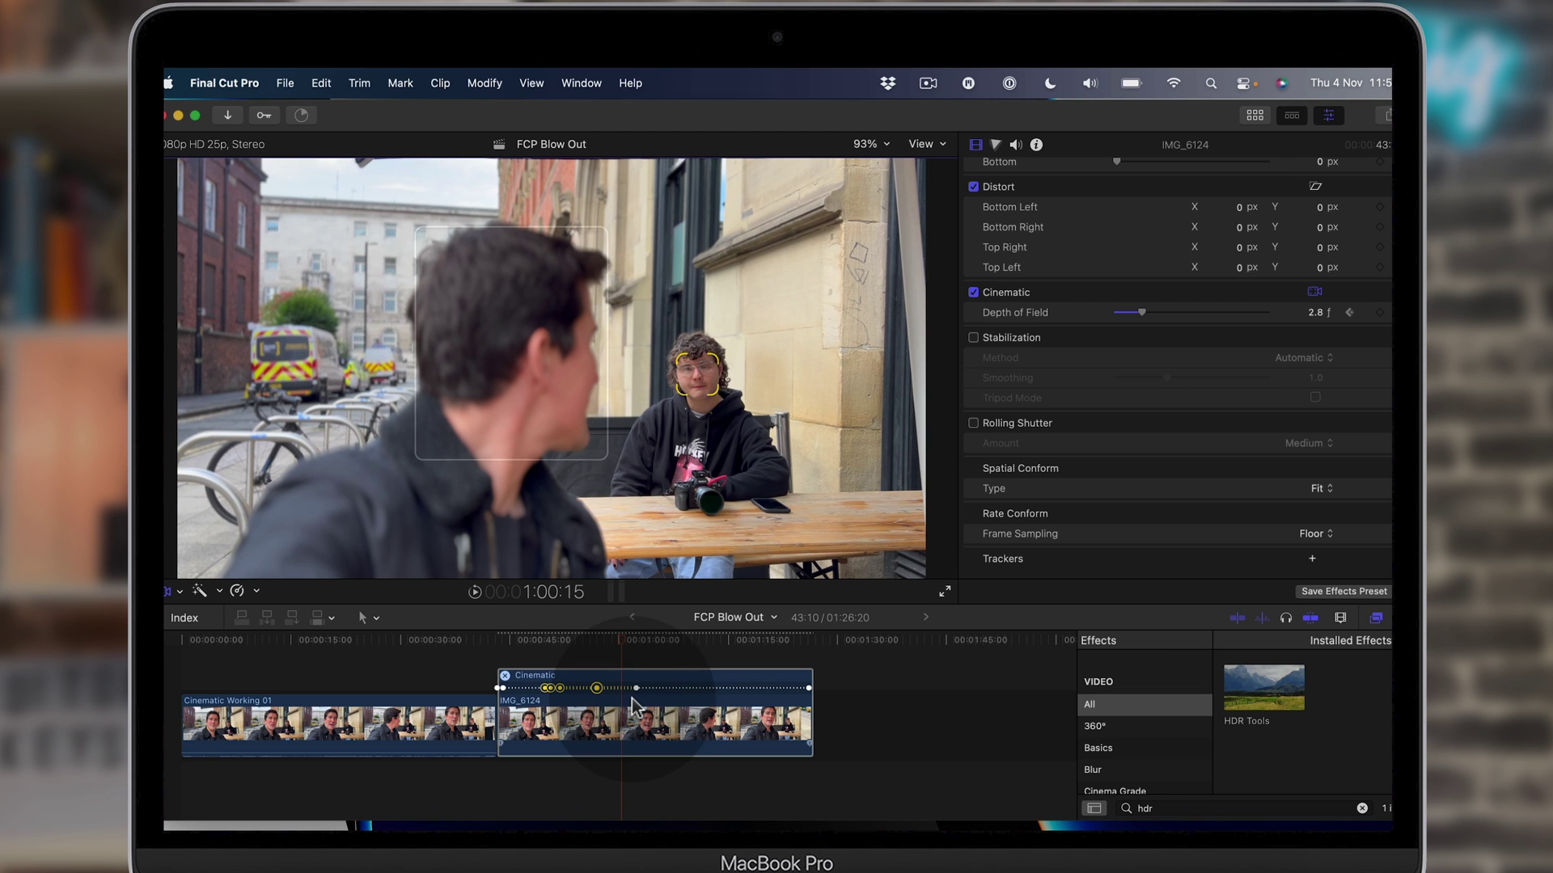
left_click(597, 645)
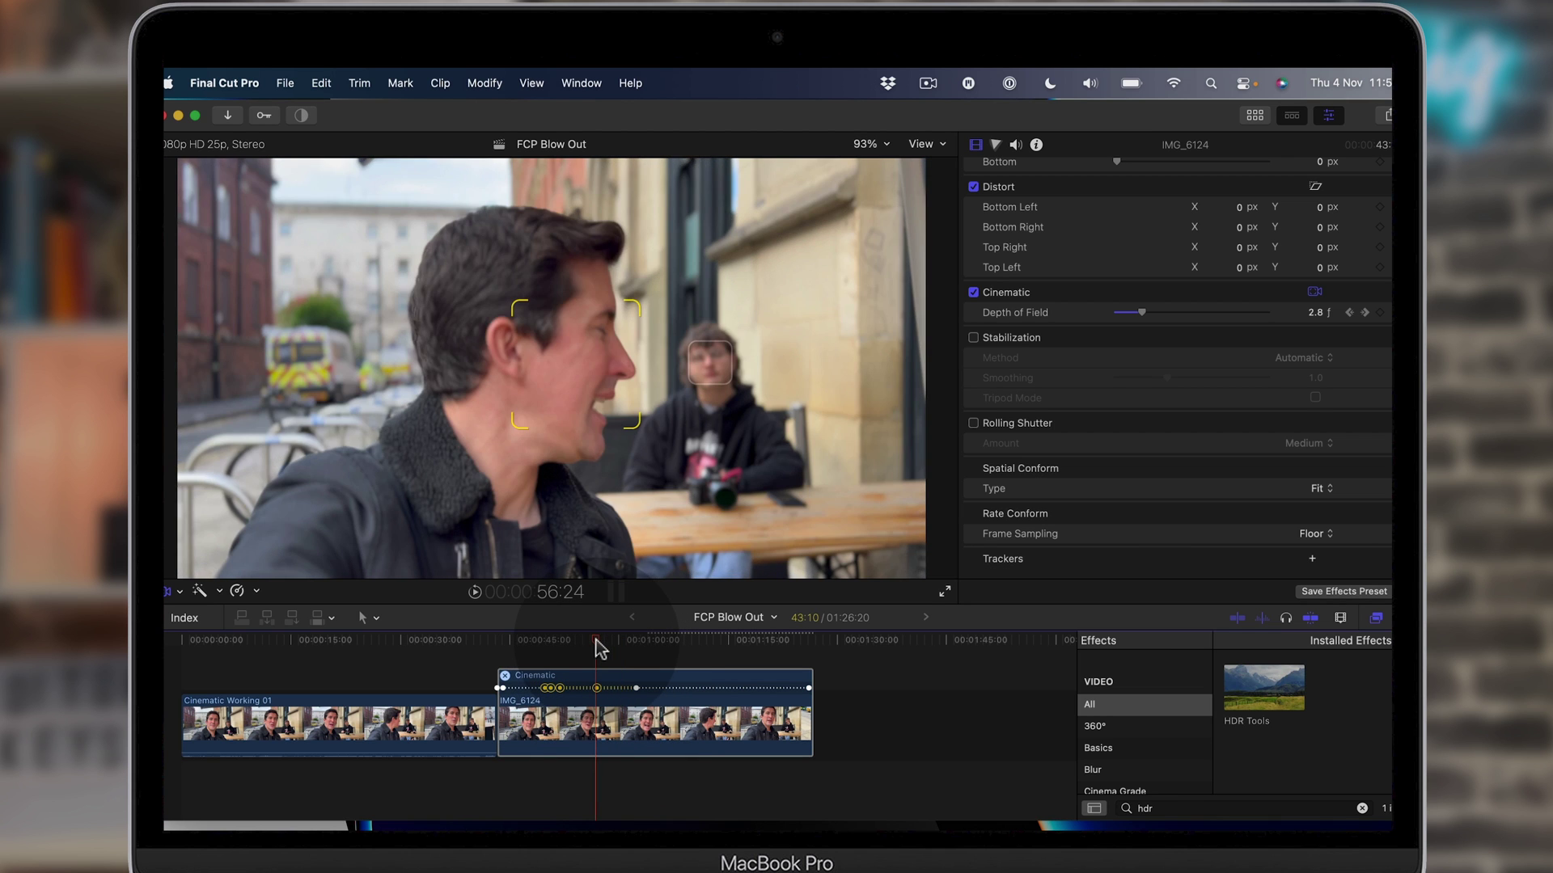
mouse_move(598, 647)
left_mouse_down()
mouse_move(554, 652)
mouse_move(579, 649)
left_mouse_up()
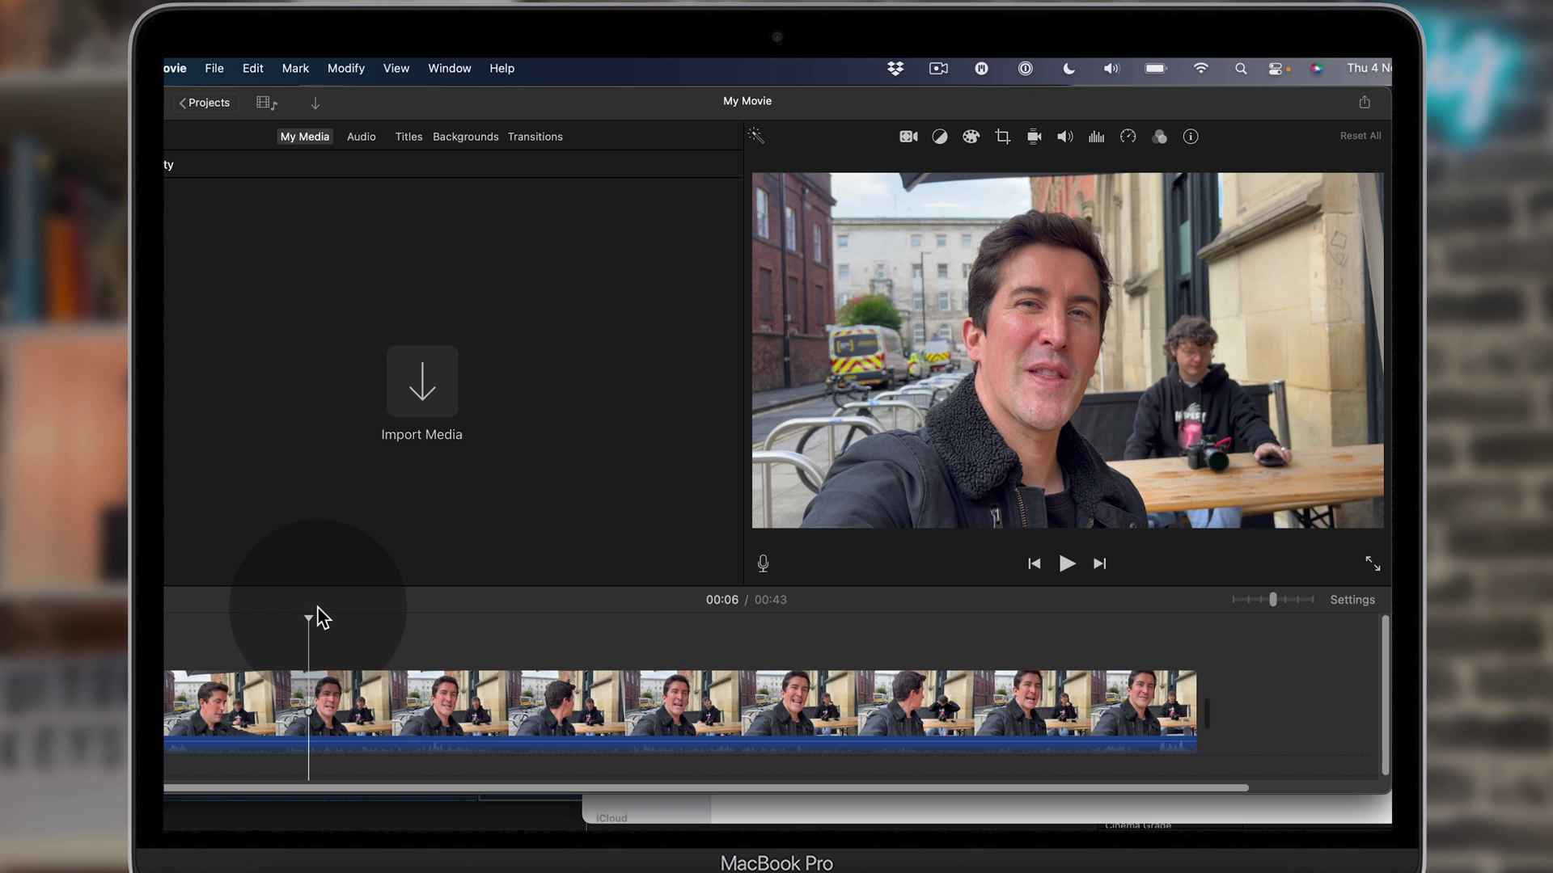
Skim back and forth through the 0:43 café clip in the My Movie timeline.
left_click(398, 623)
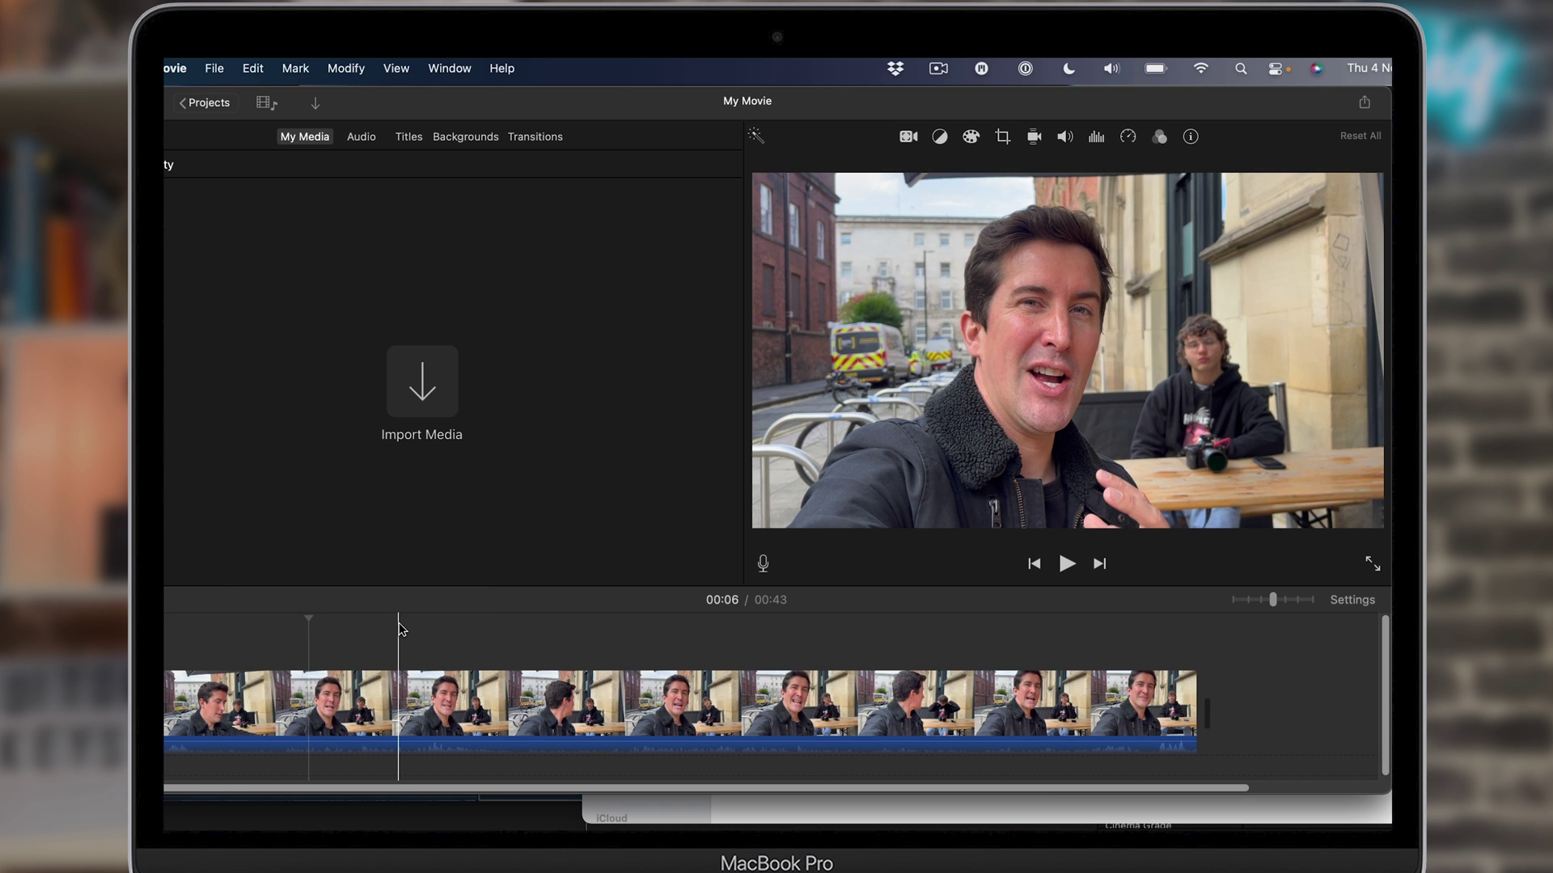
left_click(399, 624)
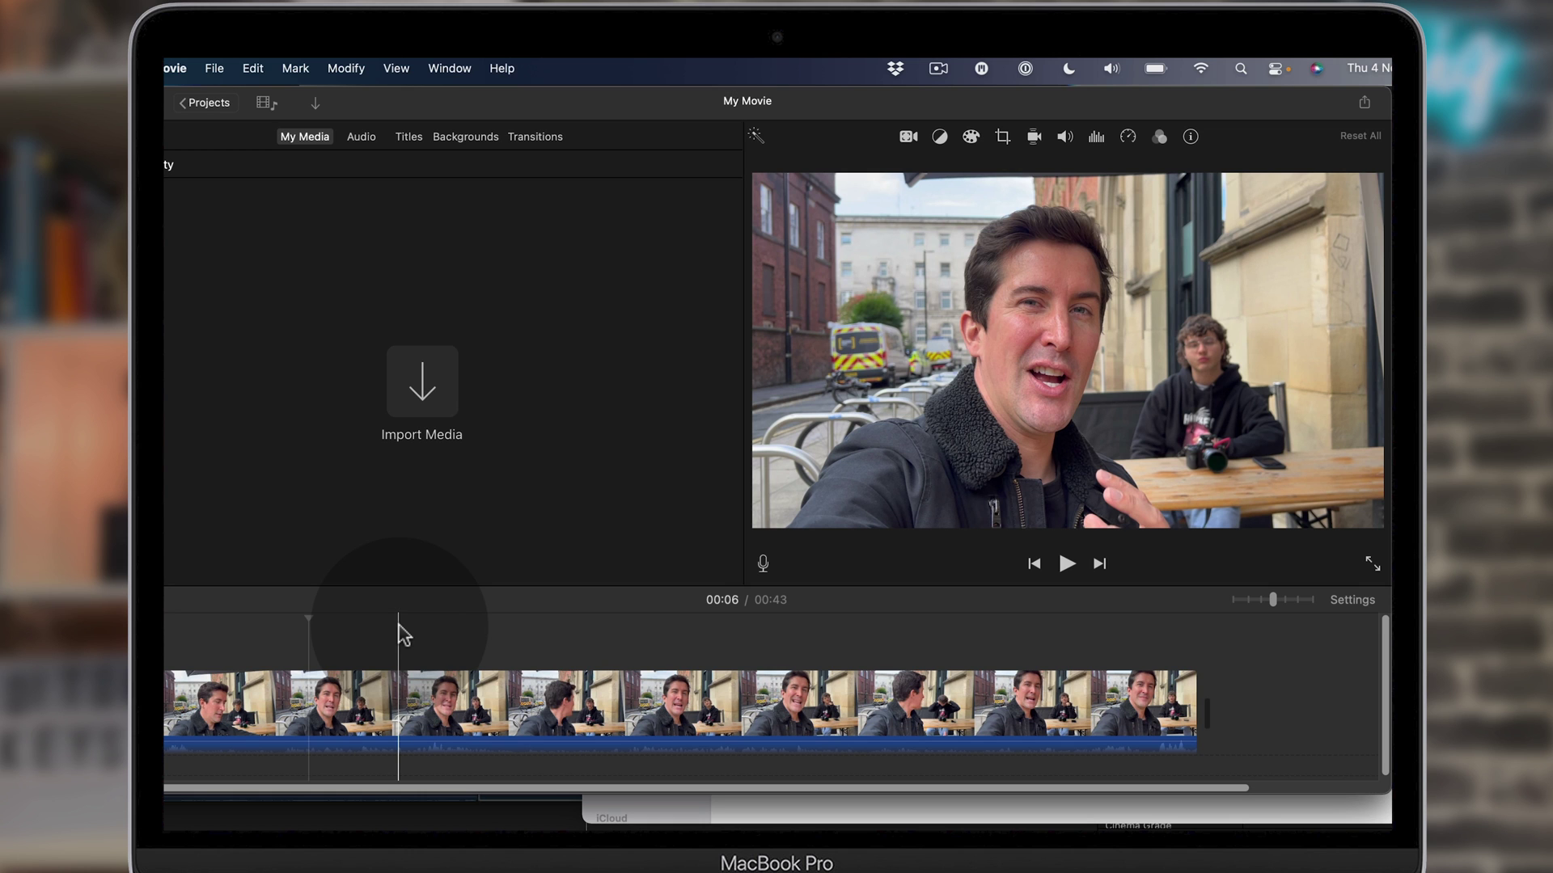
left_click_drag(404, 635, 434, 664)
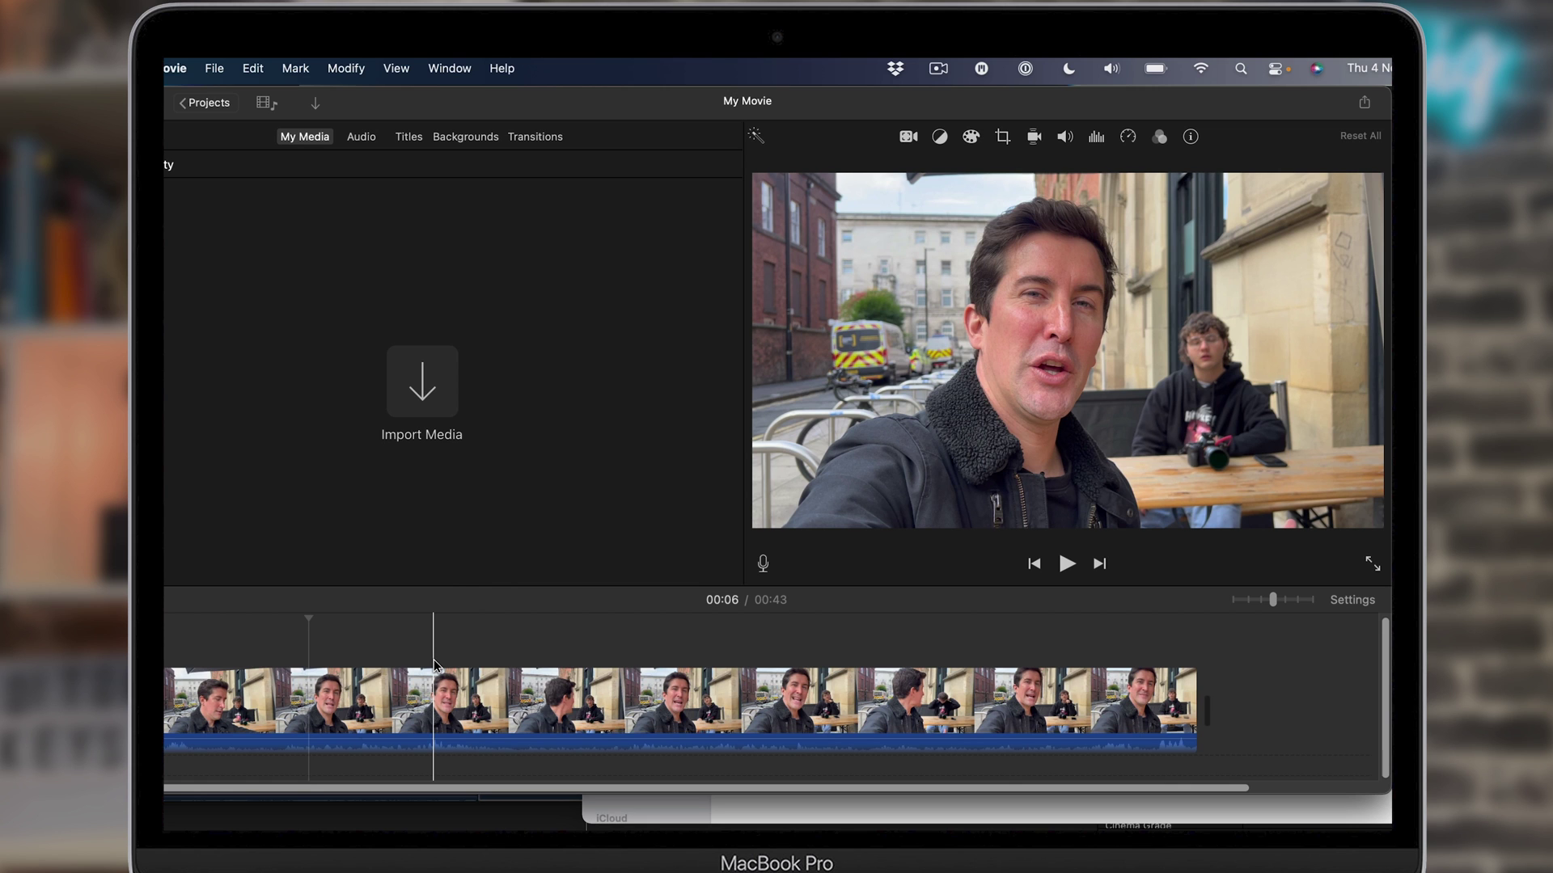
Select the café clip and show its Cinematic Depth of Field control.
left_click(416, 683)
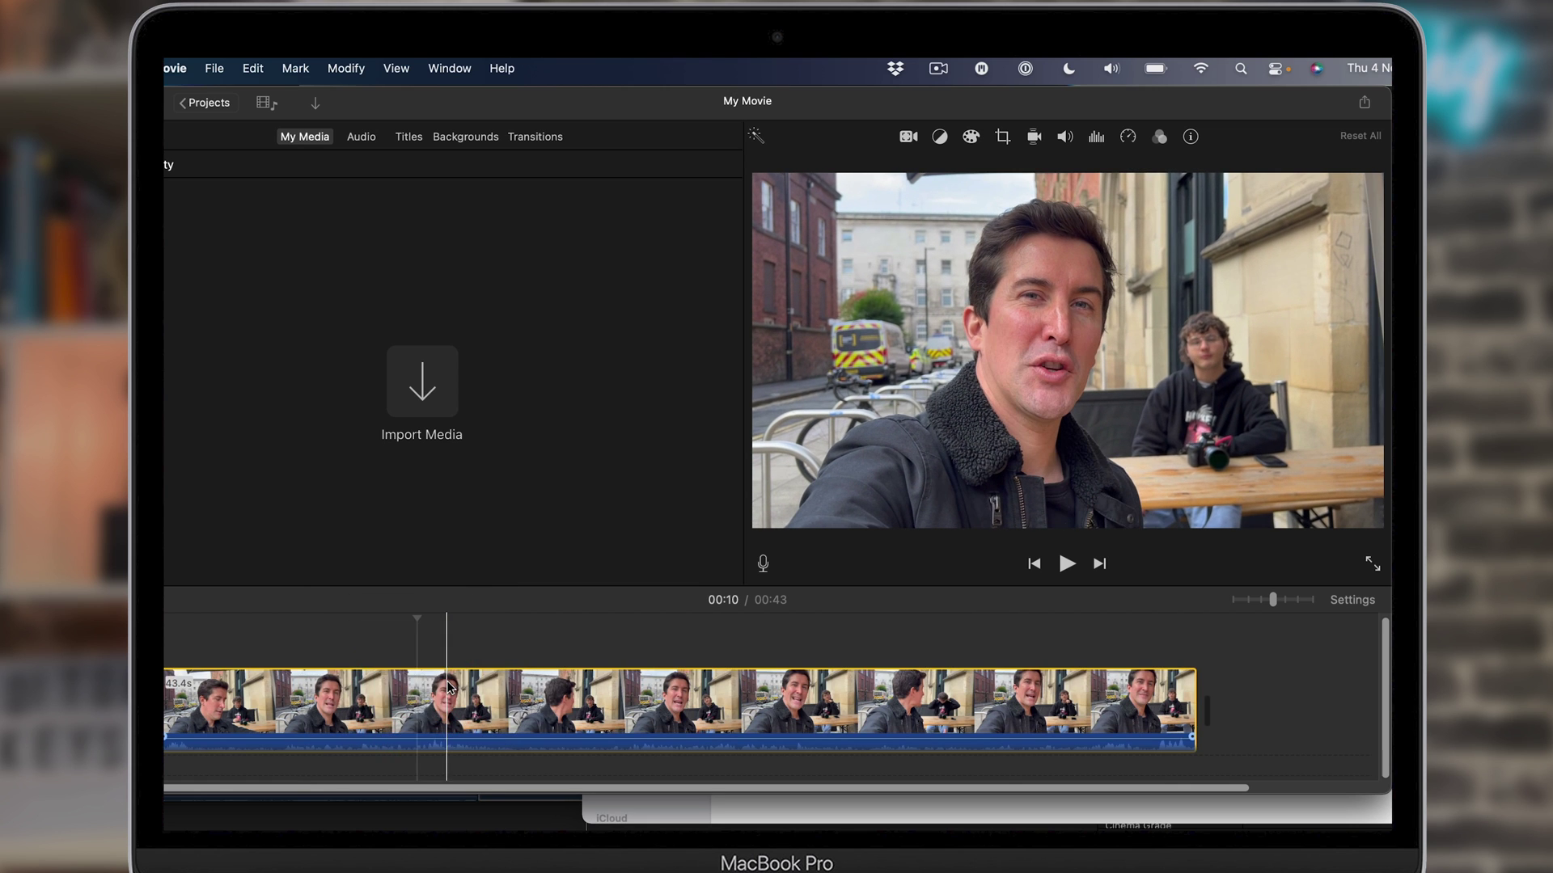
left_click(484, 749)
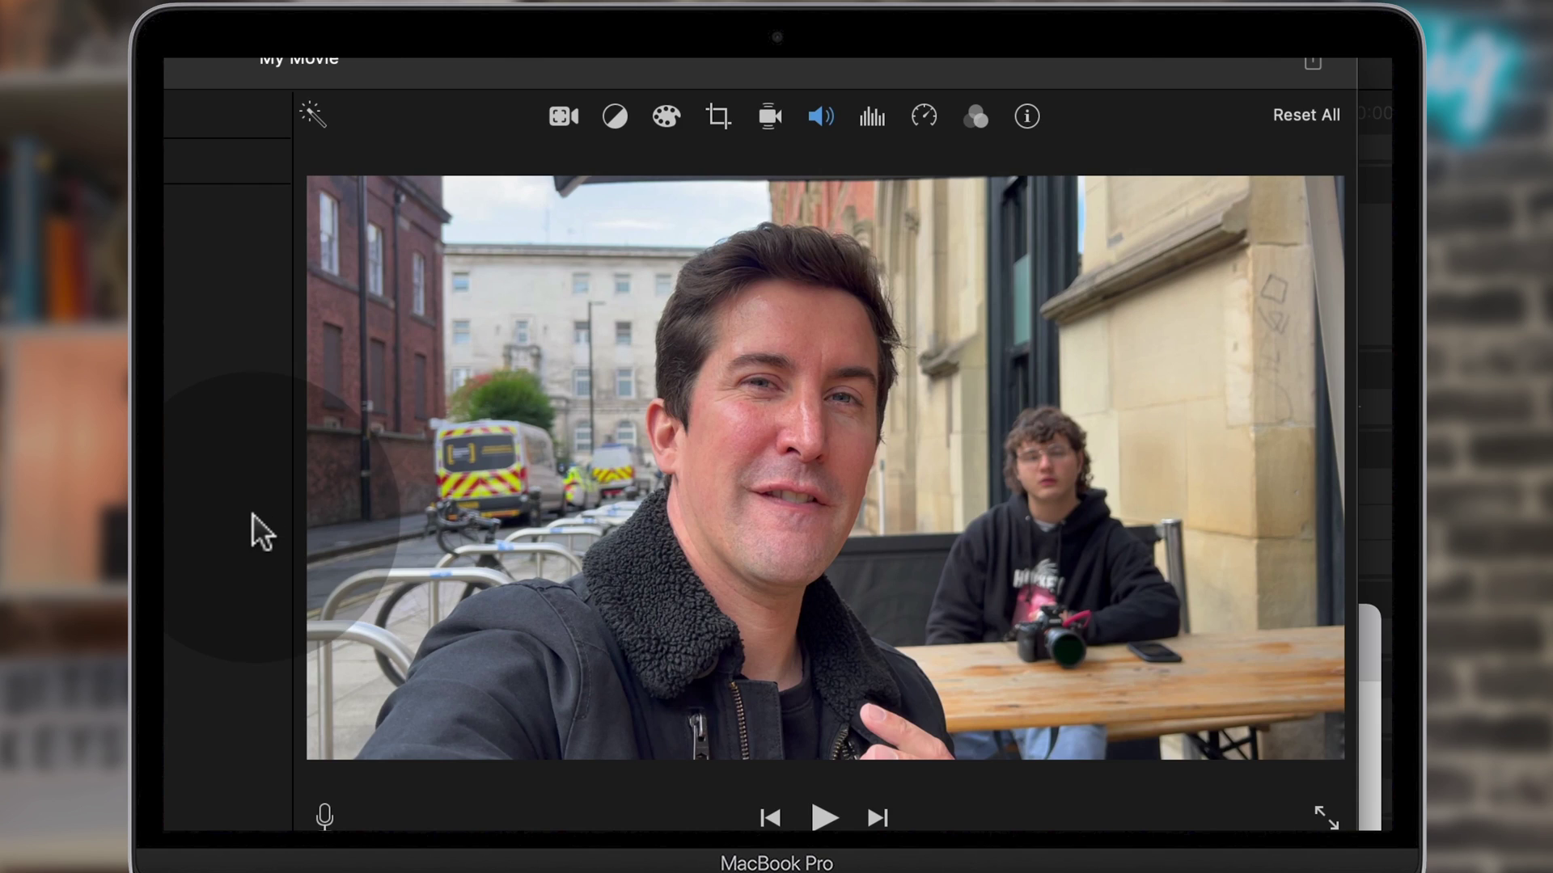
left_click(564, 115)
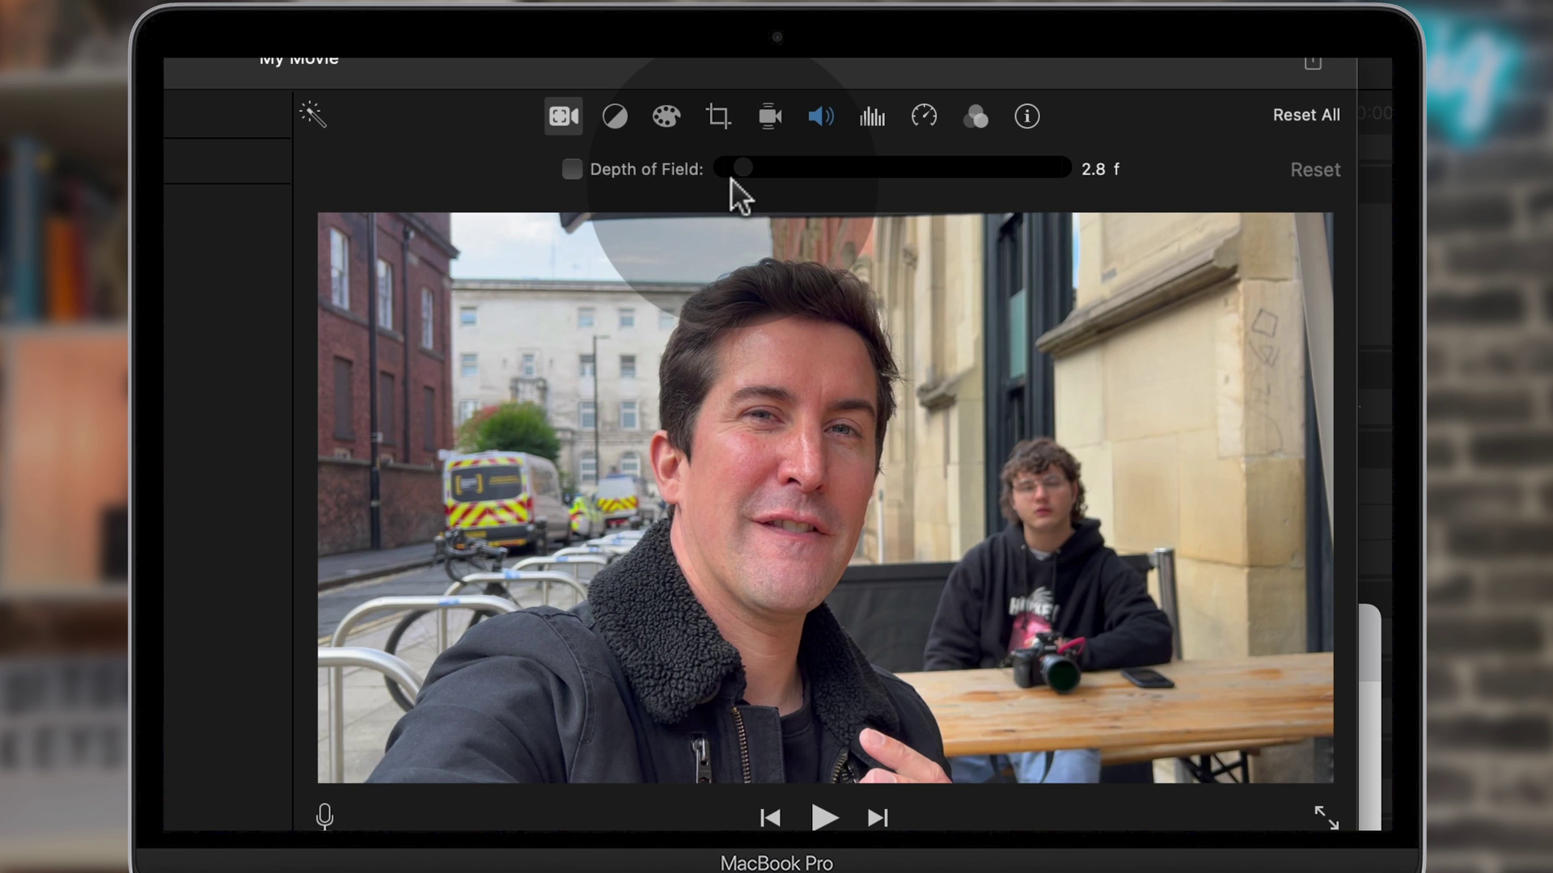
Enable Depth of Field and test focus between both people, ending on the man in front.
left_click(569, 169)
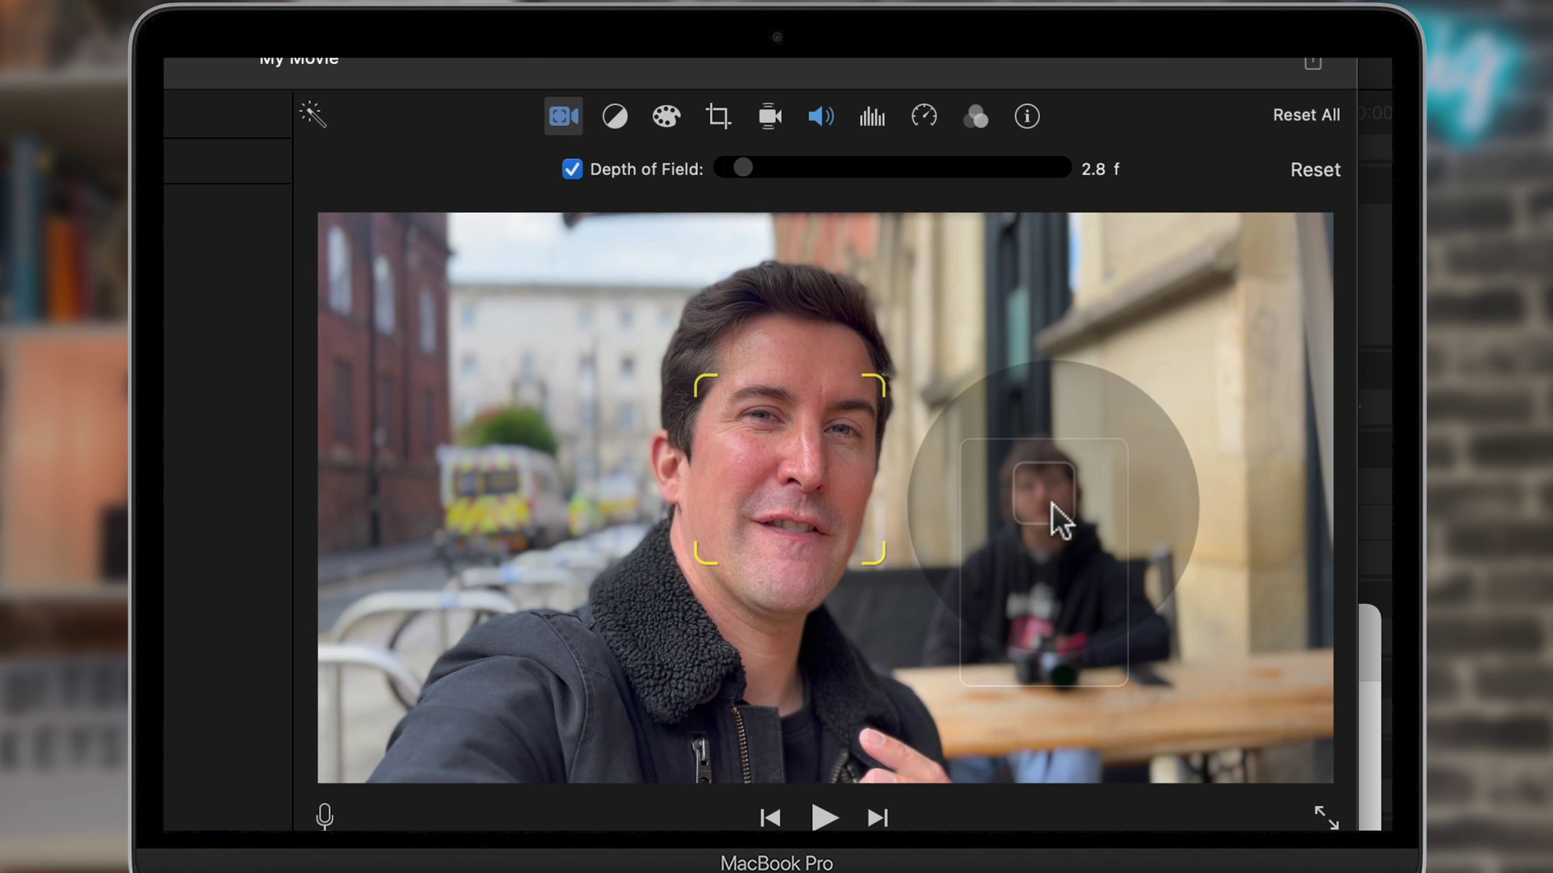
left_click(1051, 501)
left_click(819, 484)
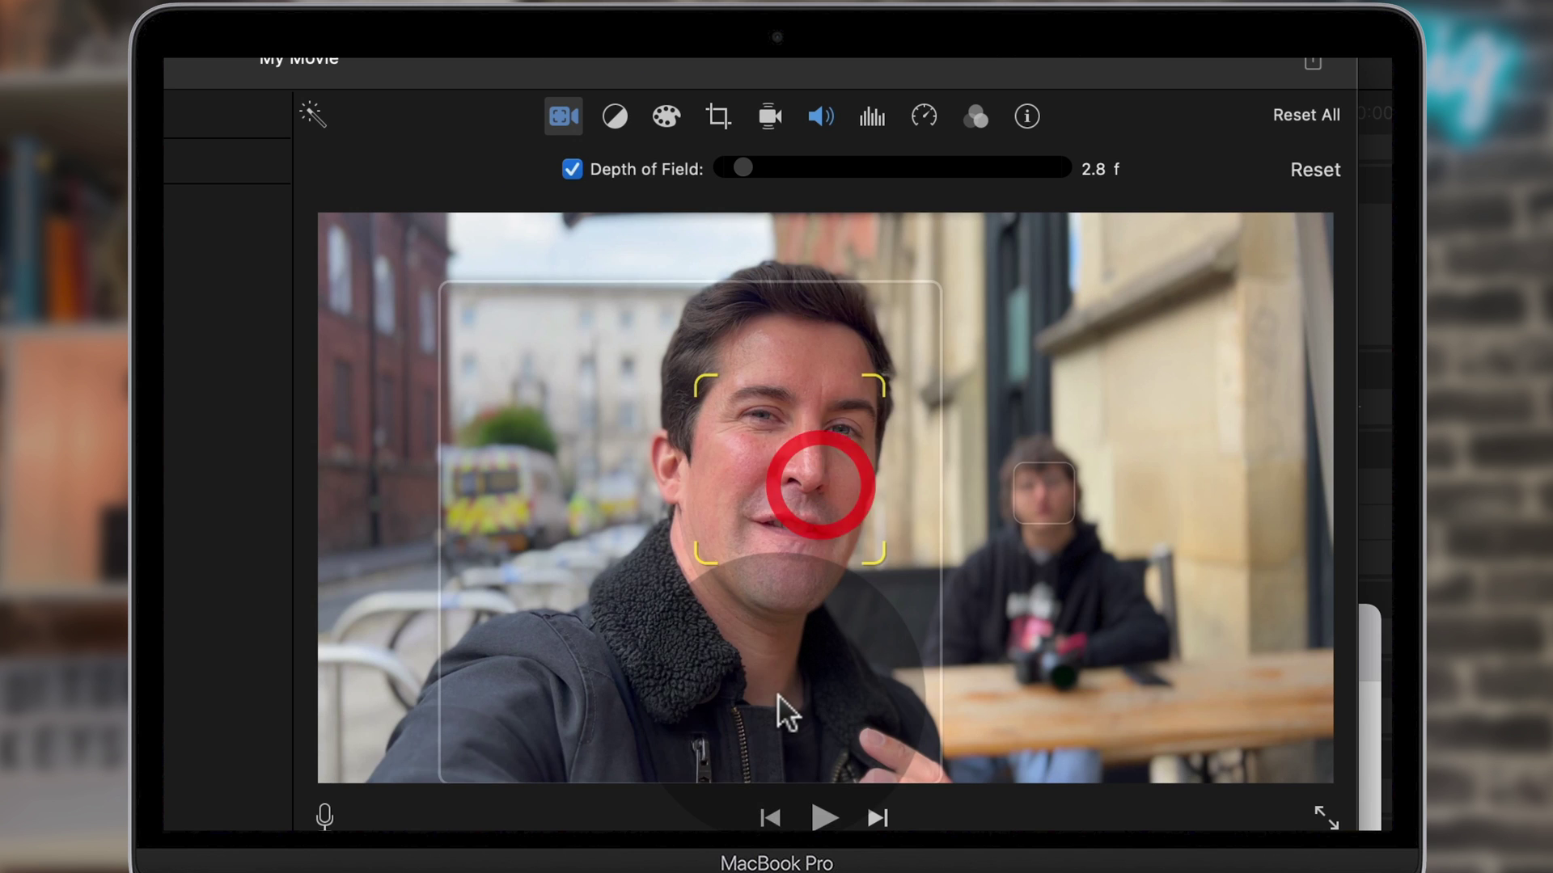
left_click(1022, 501)
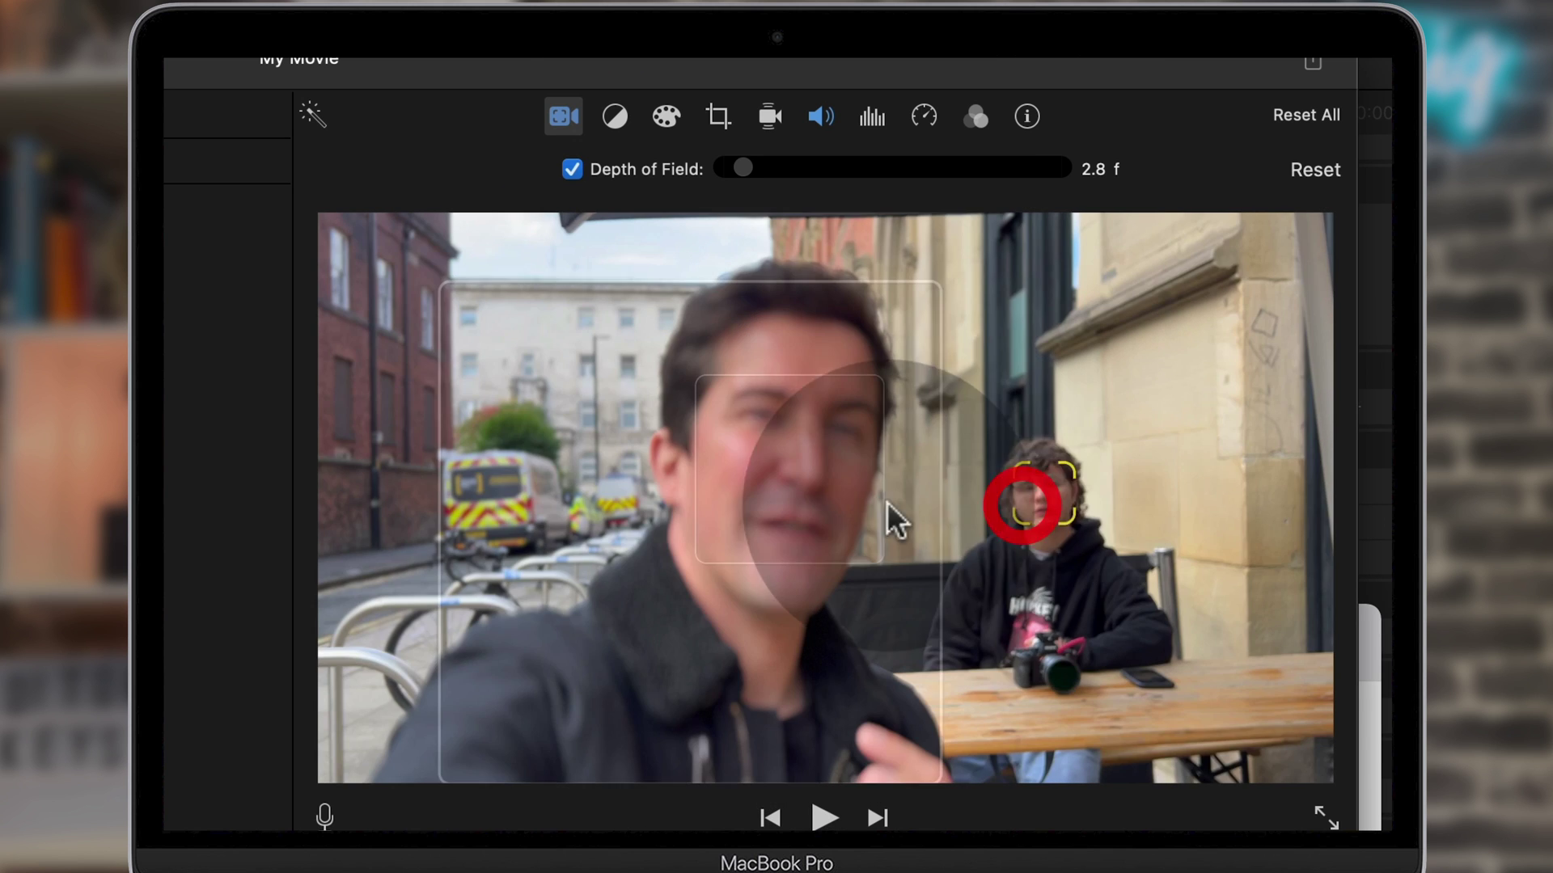
left_click(809, 487)
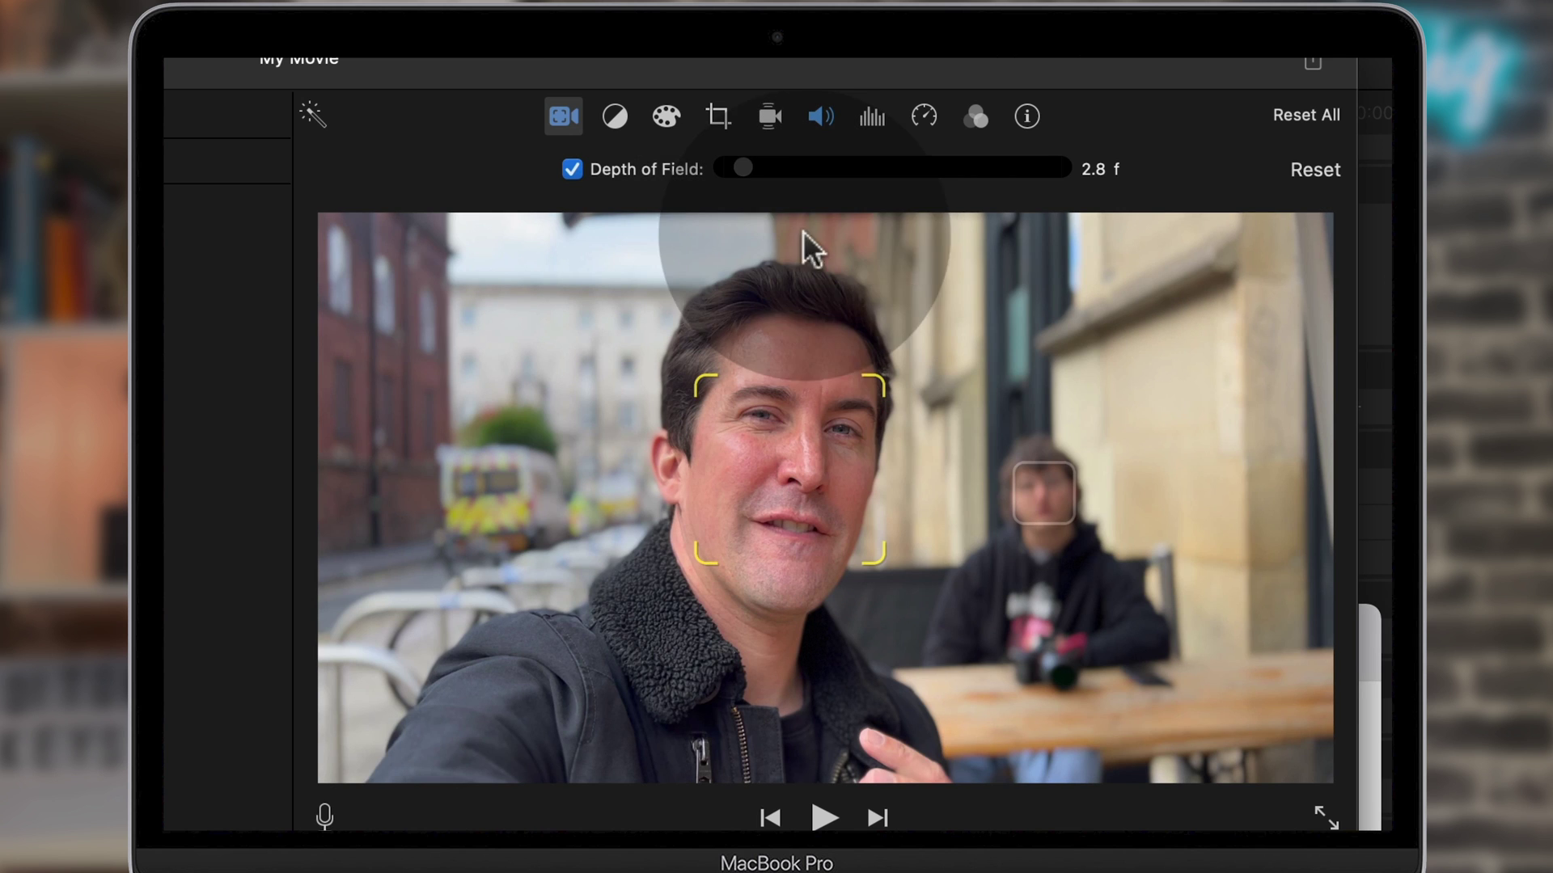
Adjust the aperture to 14 f and back down to 3.2 f, then preview playback.
left_click_drag(743, 169, 1038, 167)
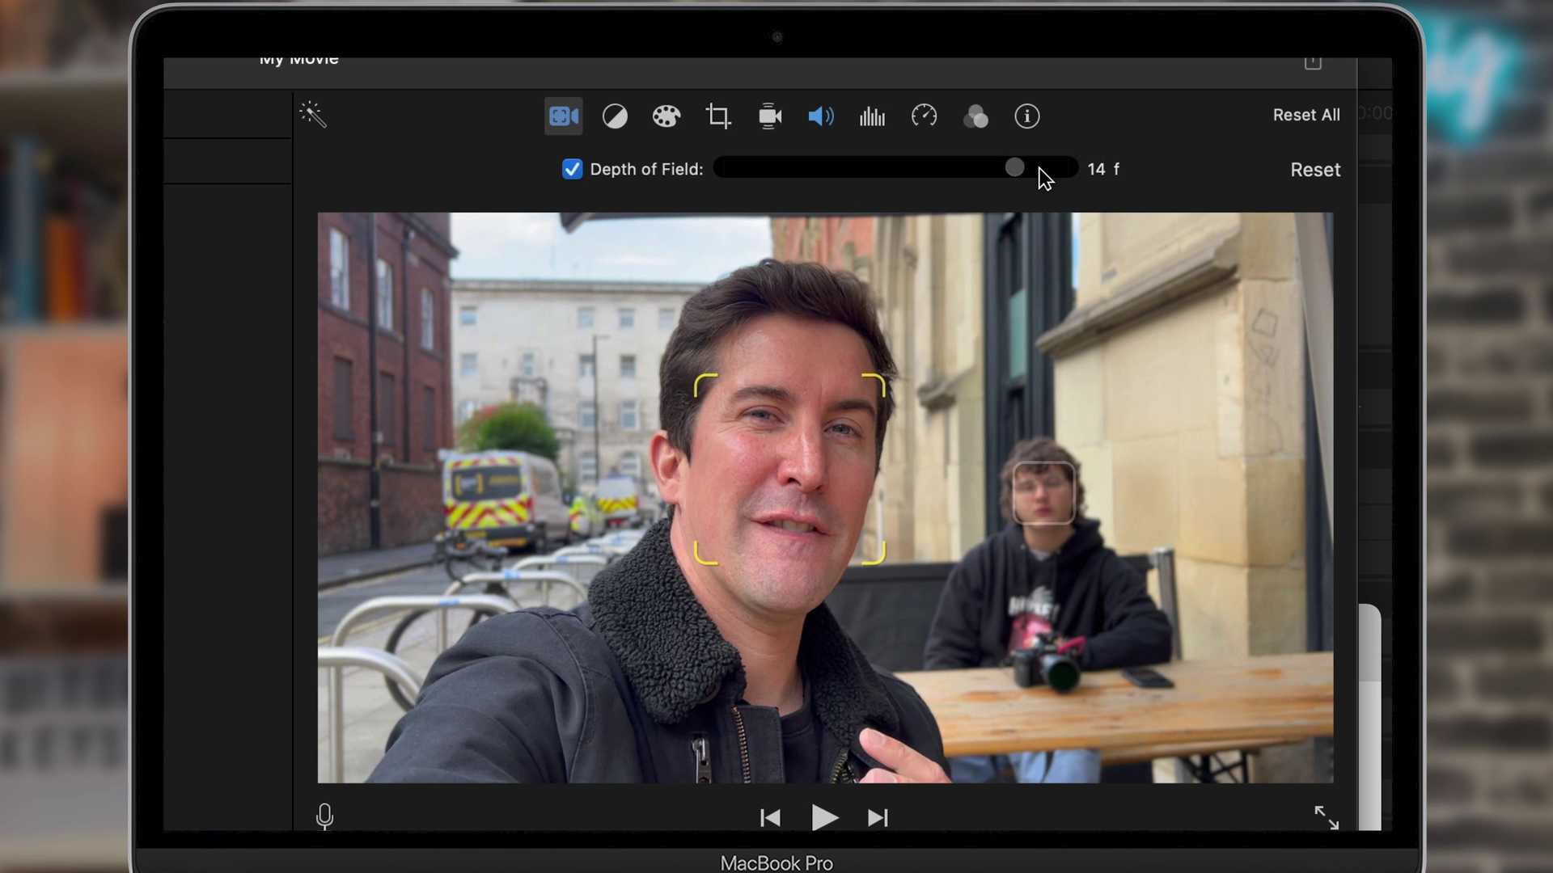
left_click_drag(1016, 167, 753, 168)
left_click(823, 818)
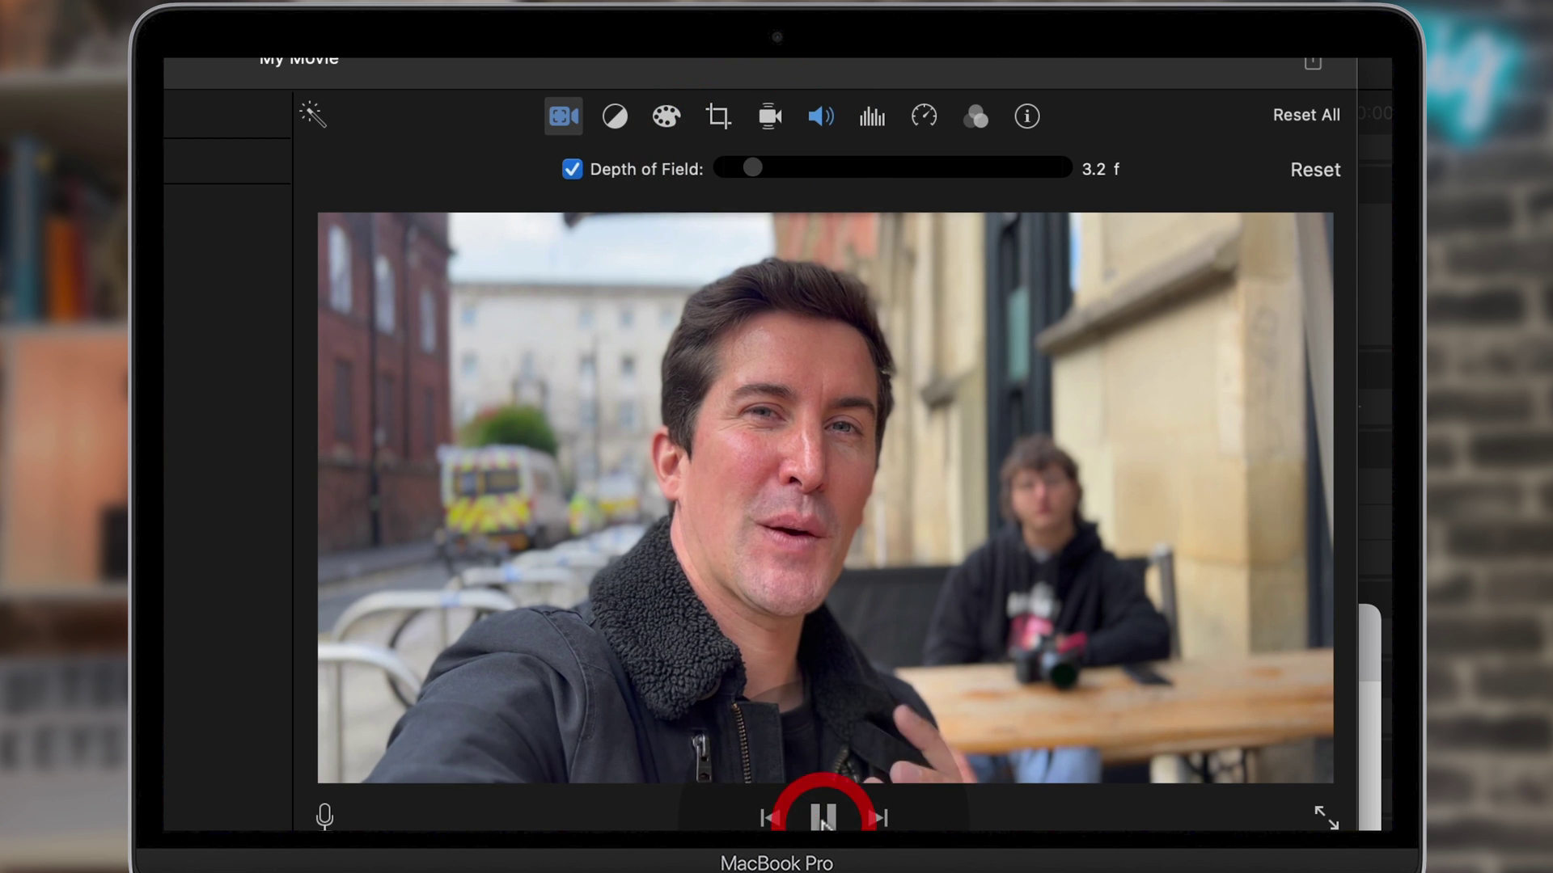